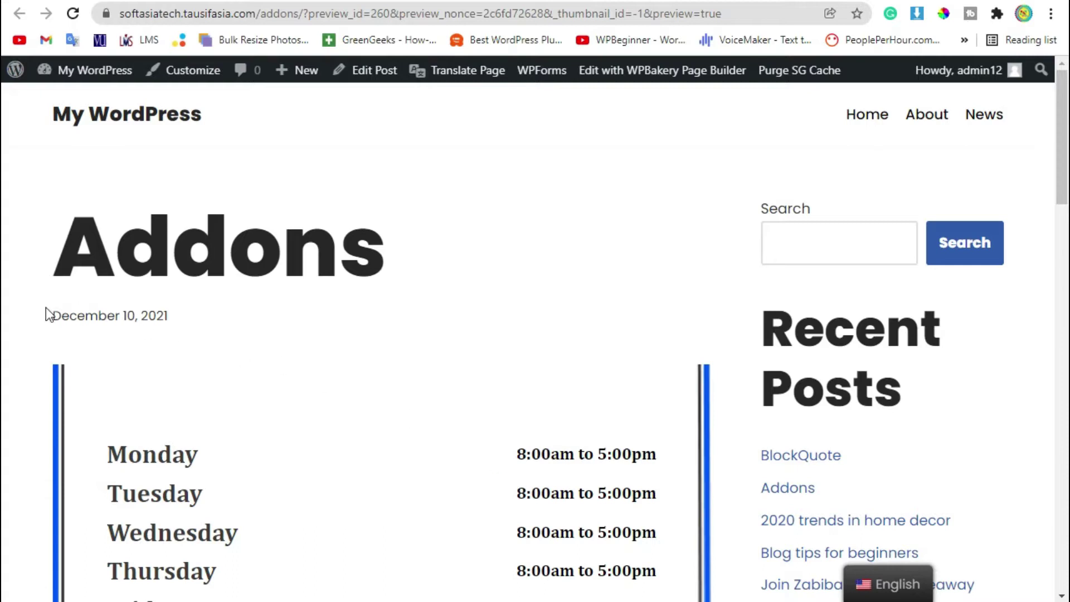
Step: Scroll the Addons preview and inspect Monday's 8:00am to 5:00pm hours in the table
{"action": "scroll", "coordinate": [718, 338], "scroll_direction": "down", "scroll_amount": 4}
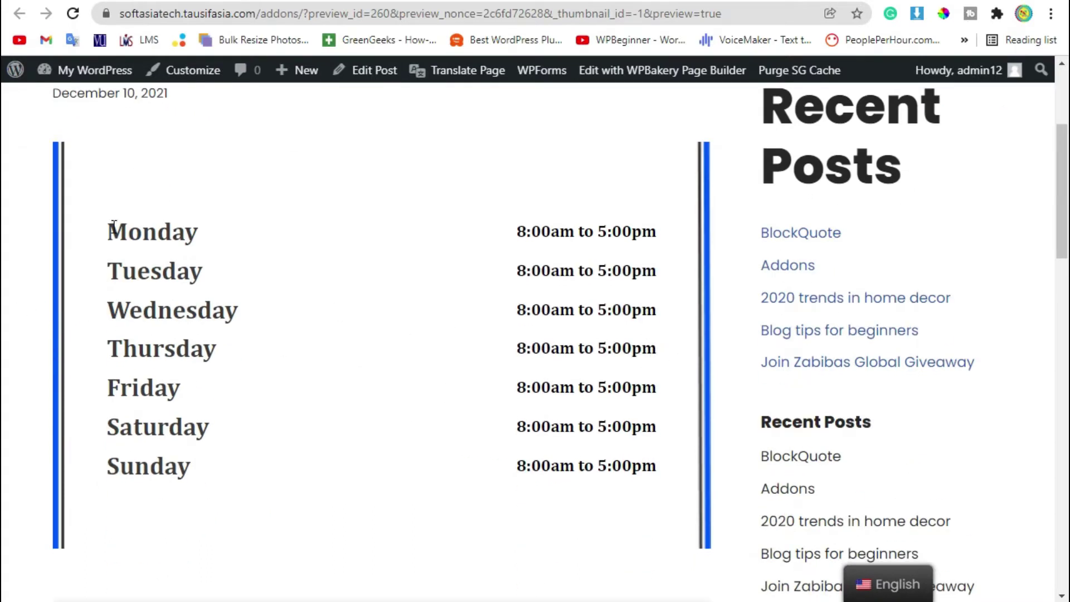
{"action": "left_click_drag", "start_coordinate": [113, 224], "coordinate": [576, 249]}
{"action": "left_click", "coordinate": [628, 259]}
Step: Go to the site's admin Dashboard from the My WordPress admin bar menu
{"action": "scroll", "coordinate": [629, 273], "scroll_direction": "up", "scroll_amount": 4}
{"action": "scroll", "coordinate": [628, 279], "scroll_direction": "down", "scroll_amount": 2}
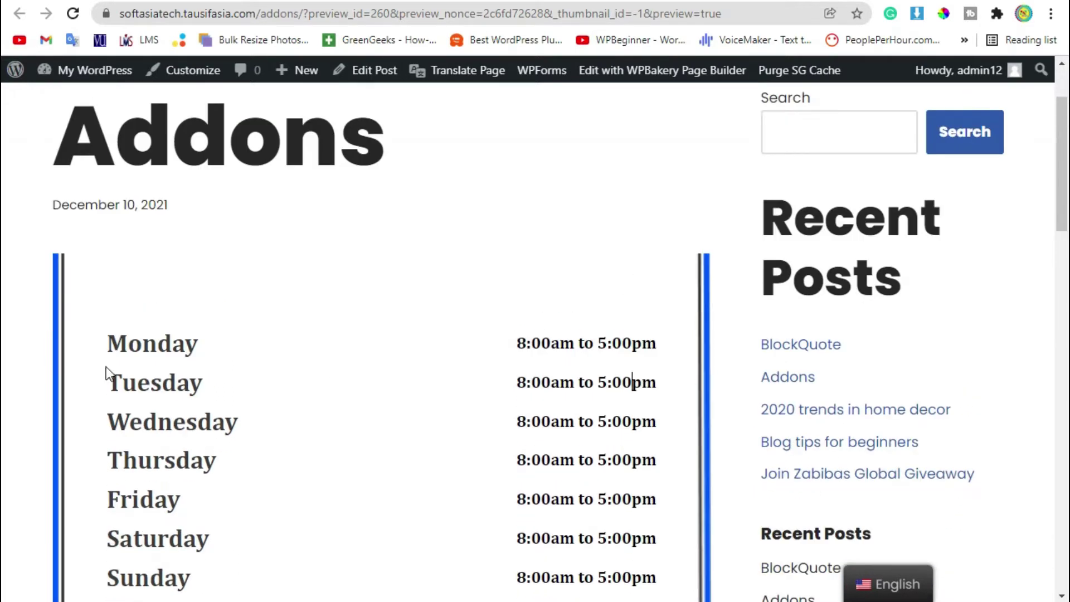
{"action": "mouse_move", "coordinate": [84, 70]}
{"action": "left_click", "coordinate": [83, 99]}
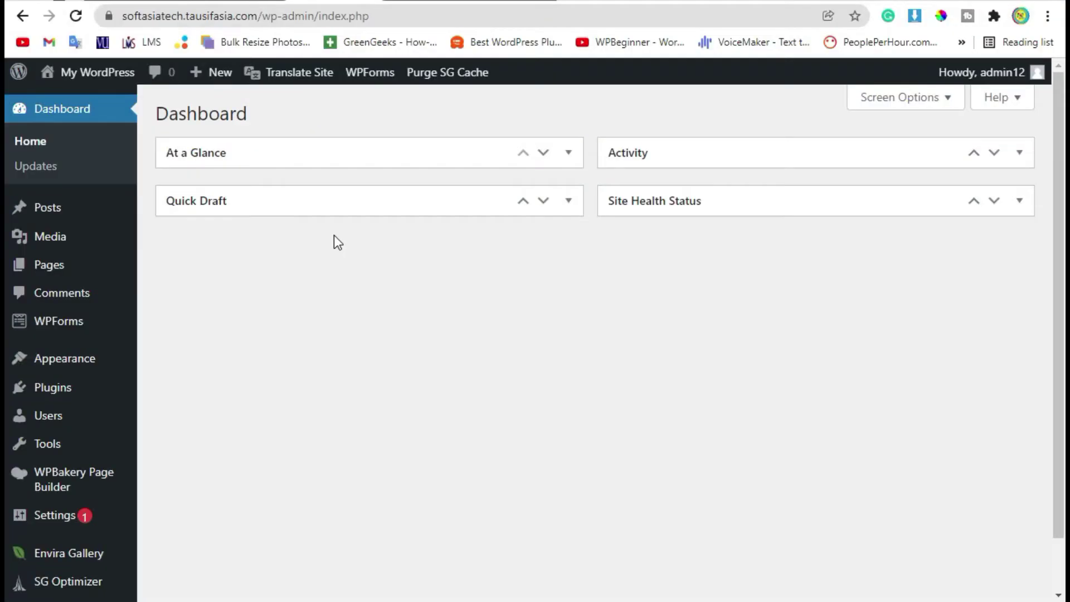
Step: Search the plugin directory for 'HT Mega Addons for WPBakery'
{"action": "scroll", "coordinate": [312, 240], "scroll_direction": "down", "scroll_amount": 2}
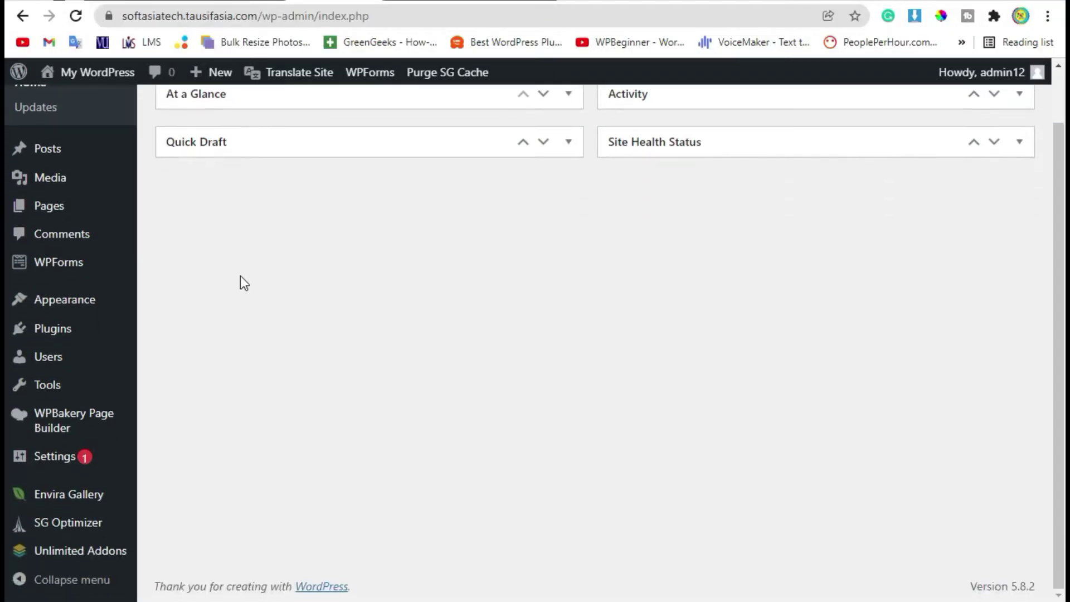
{"action": "mouse_move", "coordinate": [53, 326]}
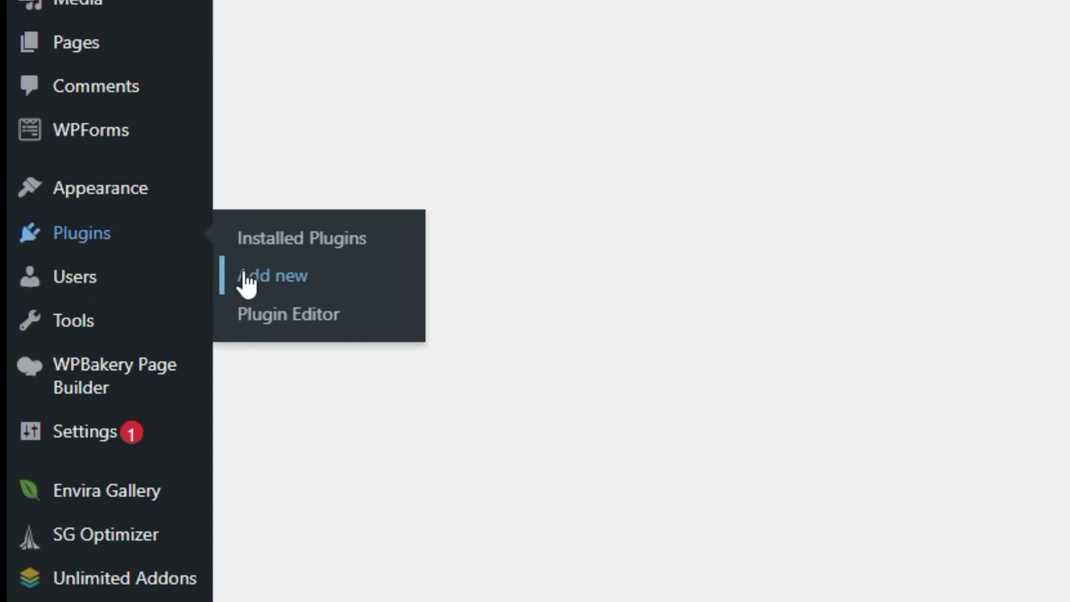
{"action": "left_click", "coordinate": [245, 279]}
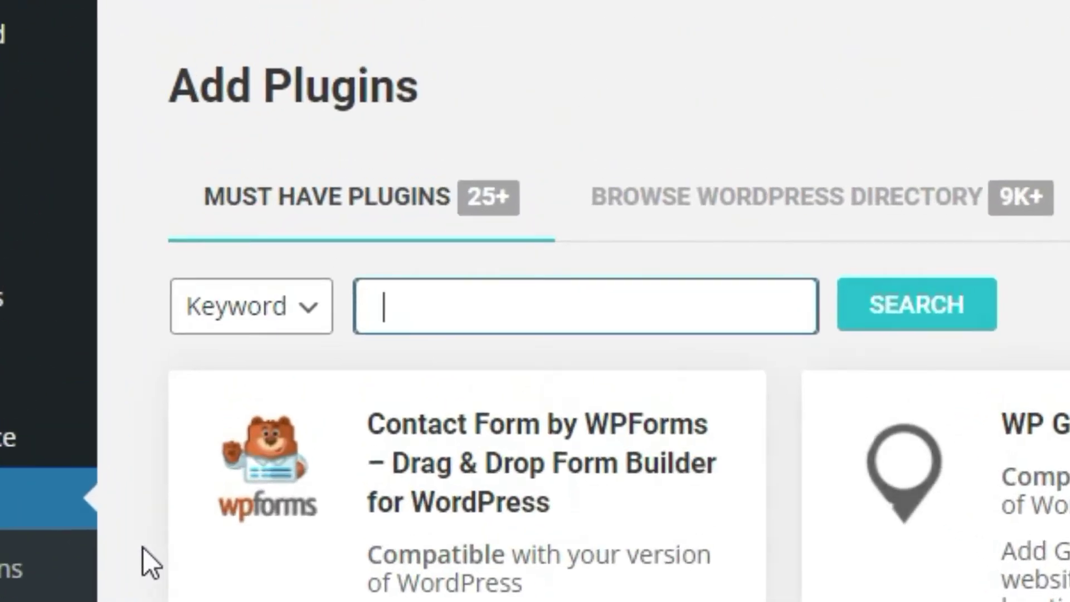
{"action": "type", "text": "HT Mega Addons for WPBakery"}
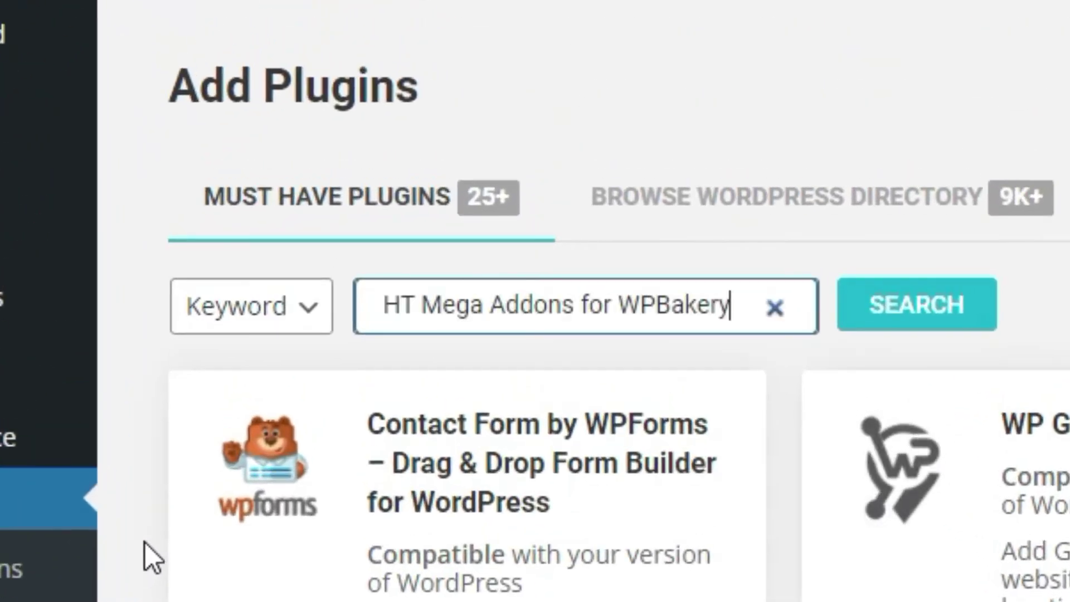
{"action": "left_click", "coordinate": [914, 304]}
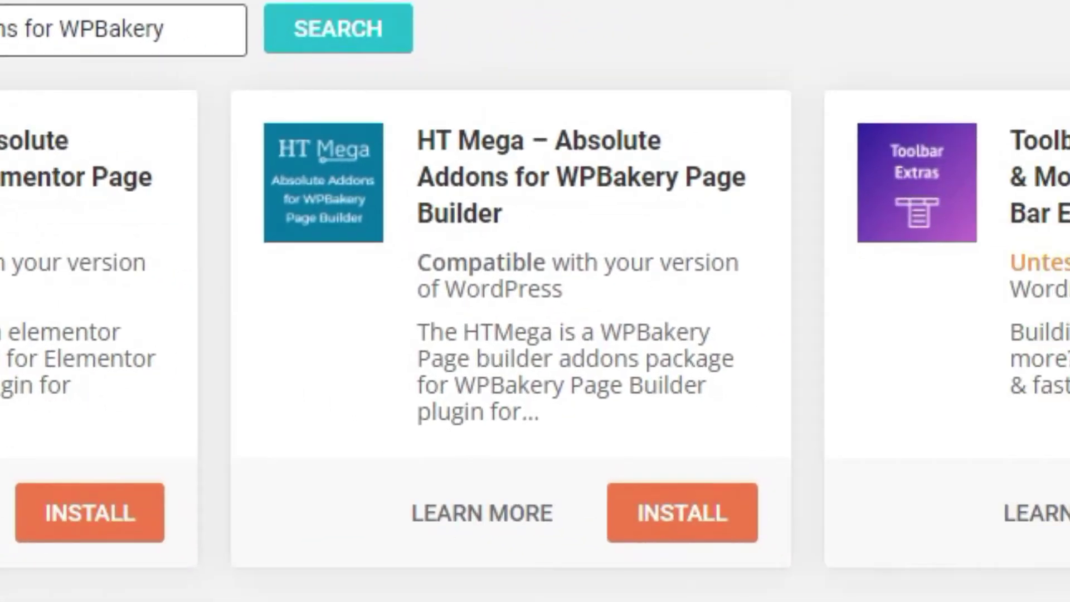
Step: Install and activate the HT Mega plugin, then return to the Dashboard
{"action": "left_click", "coordinate": [648, 518]}
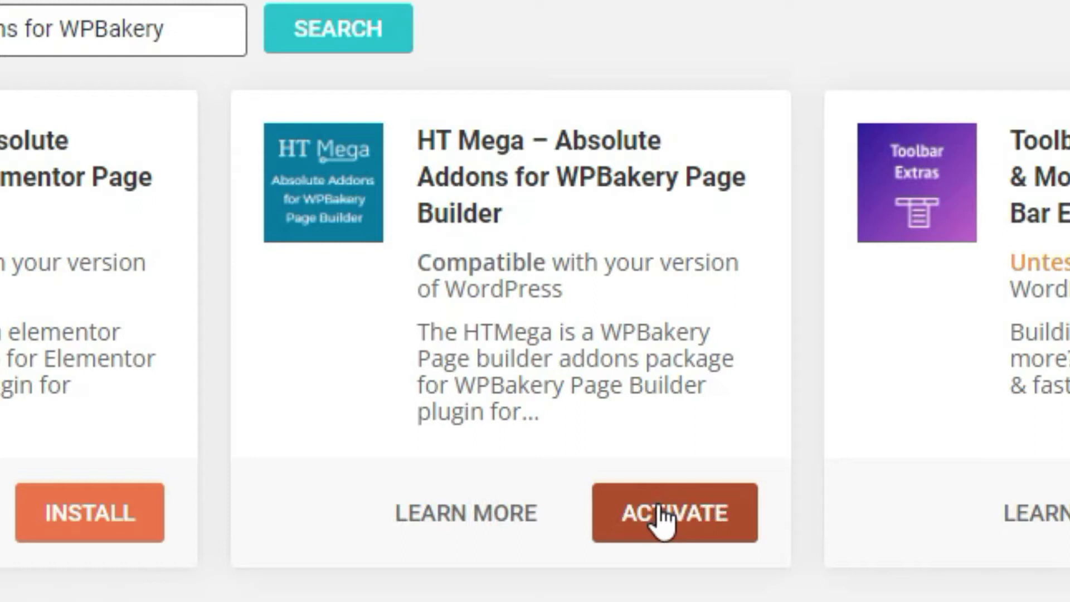
{"action": "left_click", "coordinate": [662, 521]}
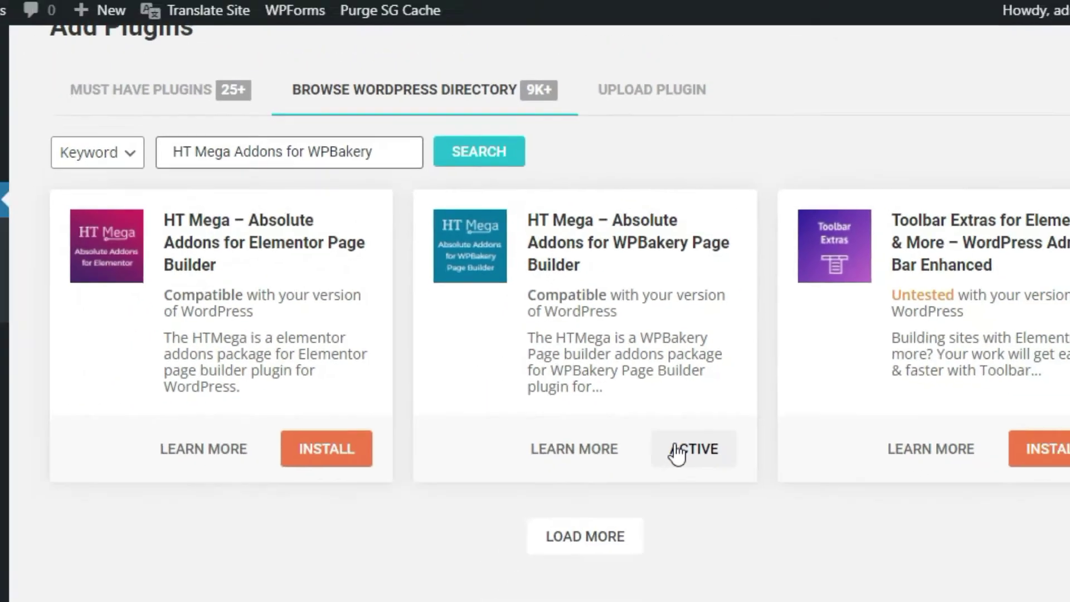
{"action": "left_click", "coordinate": [58, 358]}
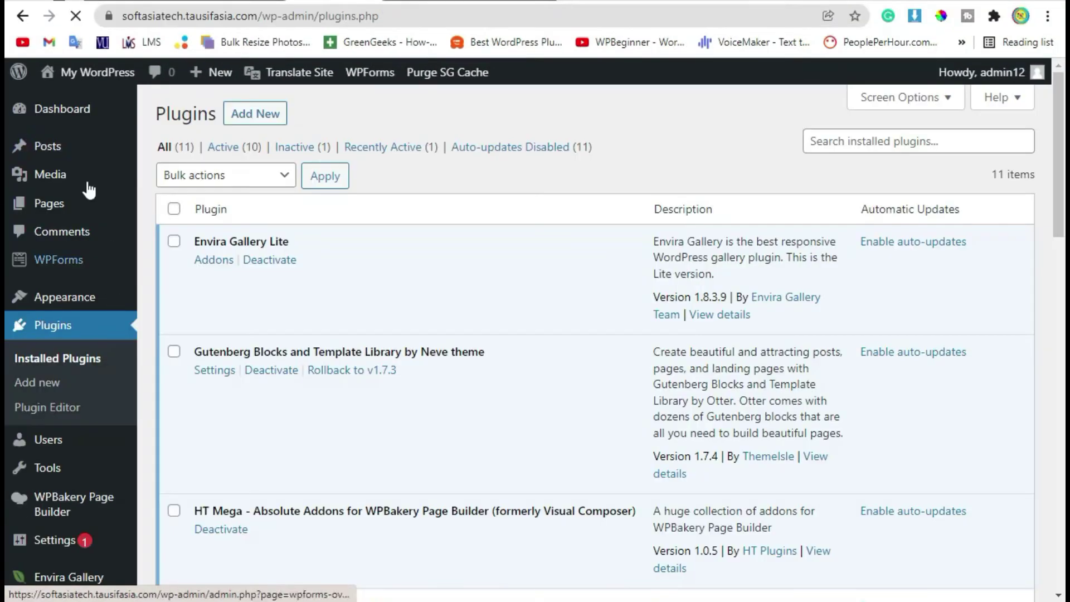
{"action": "left_click", "coordinate": [79, 109]}
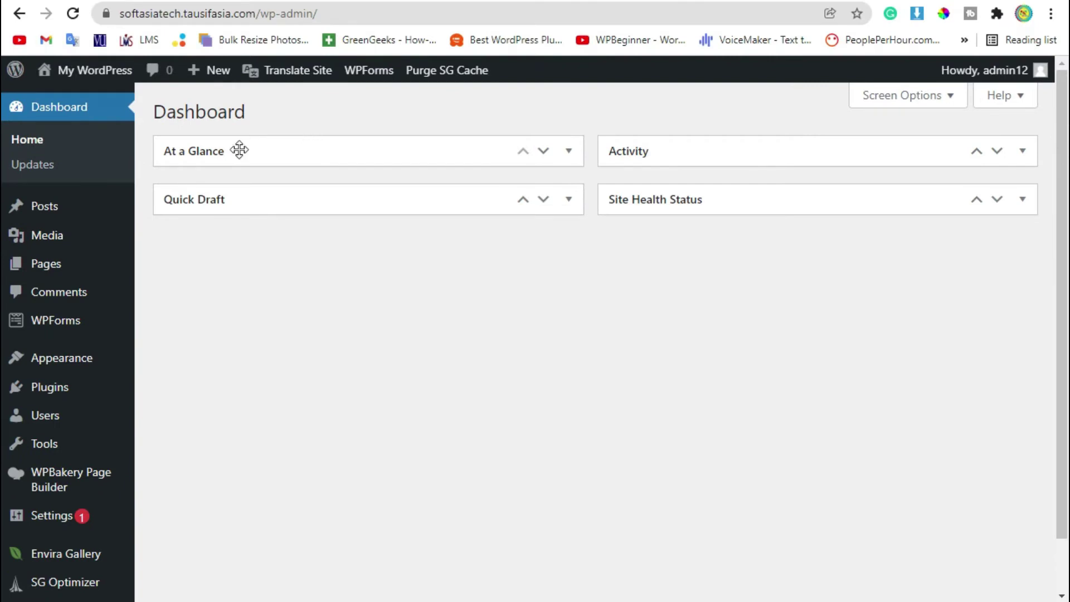
Step: Start a new page from the Pages list
{"action": "mouse_move", "coordinate": [62, 272]}
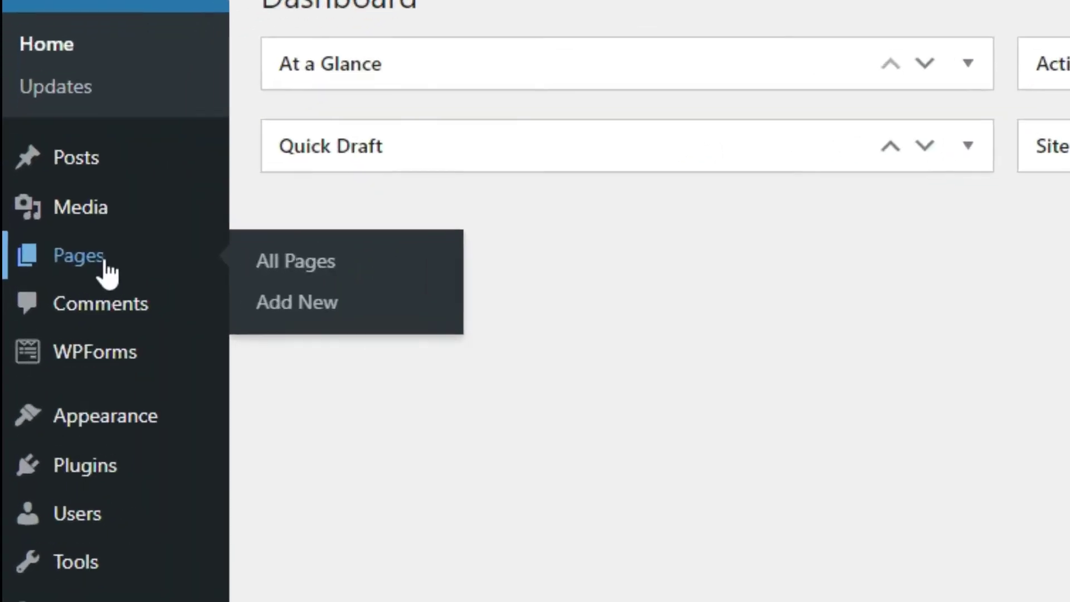
{"action": "left_click", "coordinate": [105, 261]}
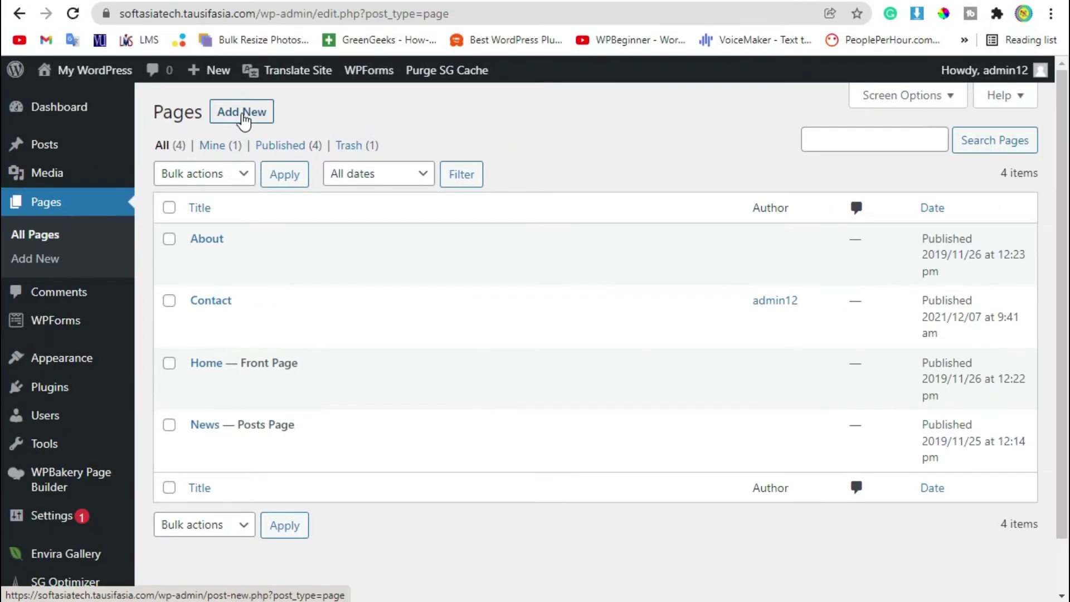
{"action": "left_click", "coordinate": [242, 112]}
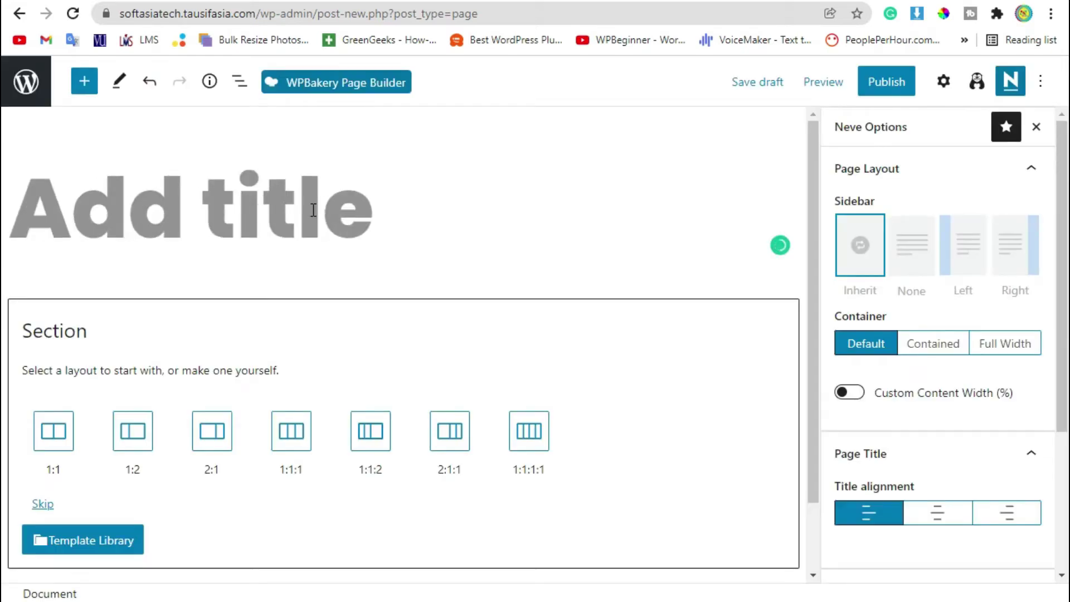
Step: Title the page 'OUR AVAILABILITY' and publish it
{"action": "type", "text": "oUR"}
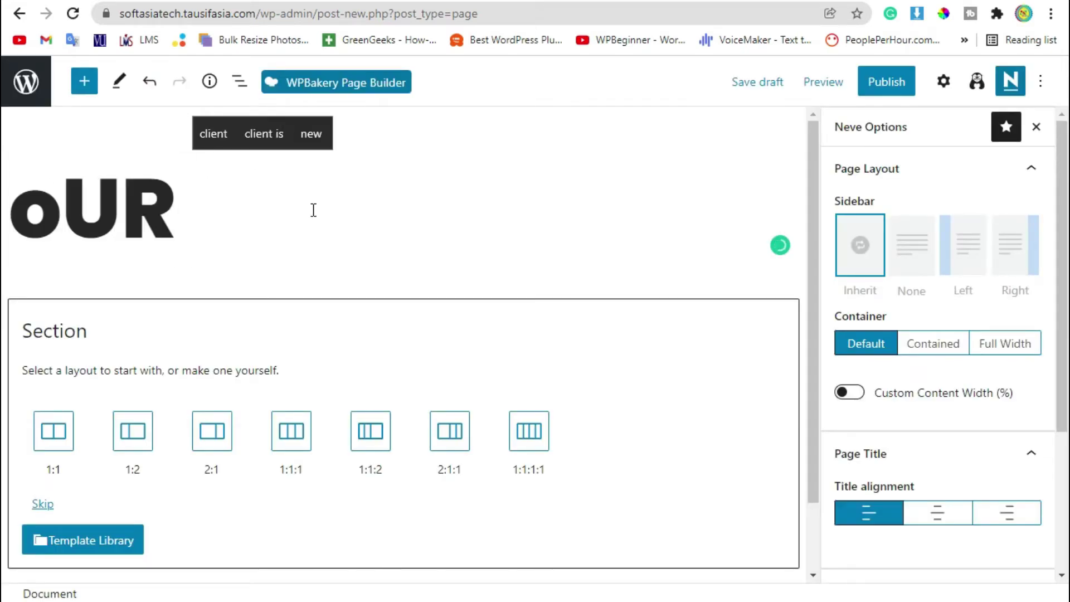
{"action": "key", "text": "BackSpace"}
{"action": "key", "text": "BackSpace"}
{"action": "key", "text": "BackSpace"}
{"action": "type", "text": "OUR AVA"}
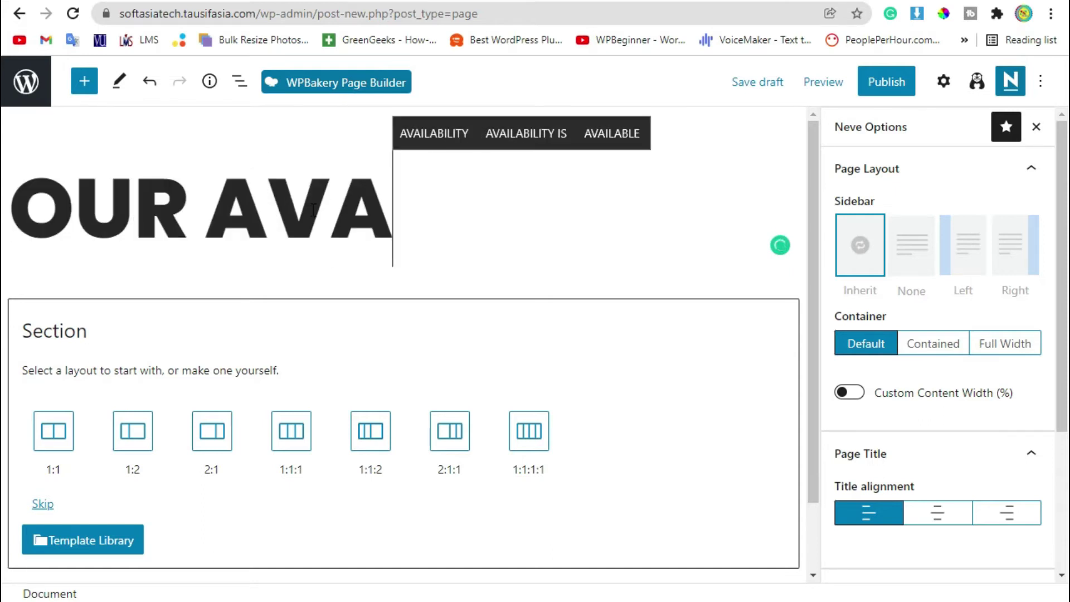
{"action": "type", "text": "ILABILITY"}
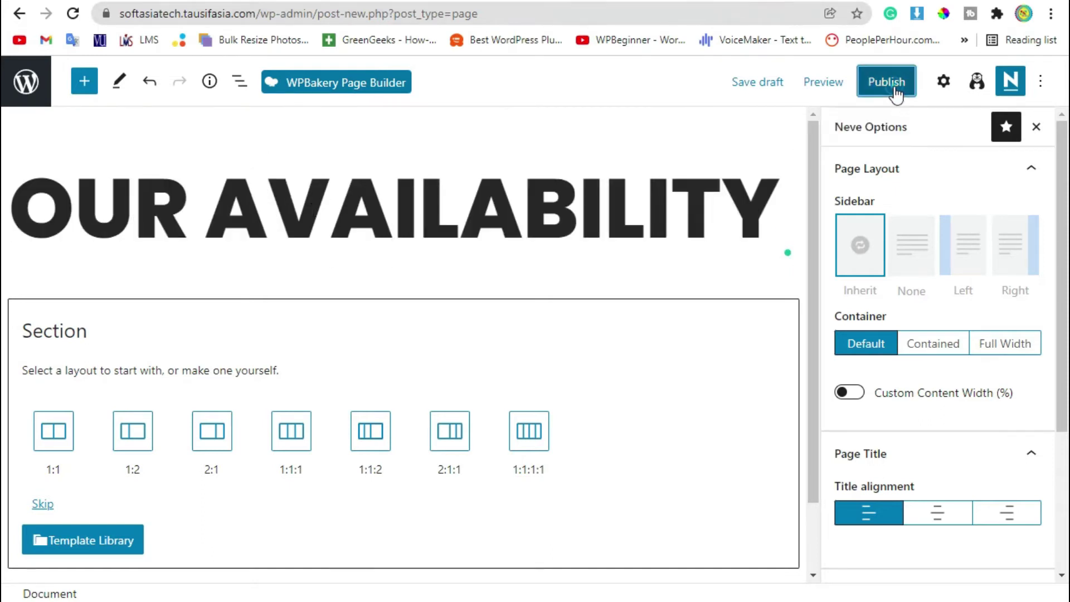
{"action": "left_click", "coordinate": [898, 88]}
{"action": "left_click", "coordinate": [902, 86]}
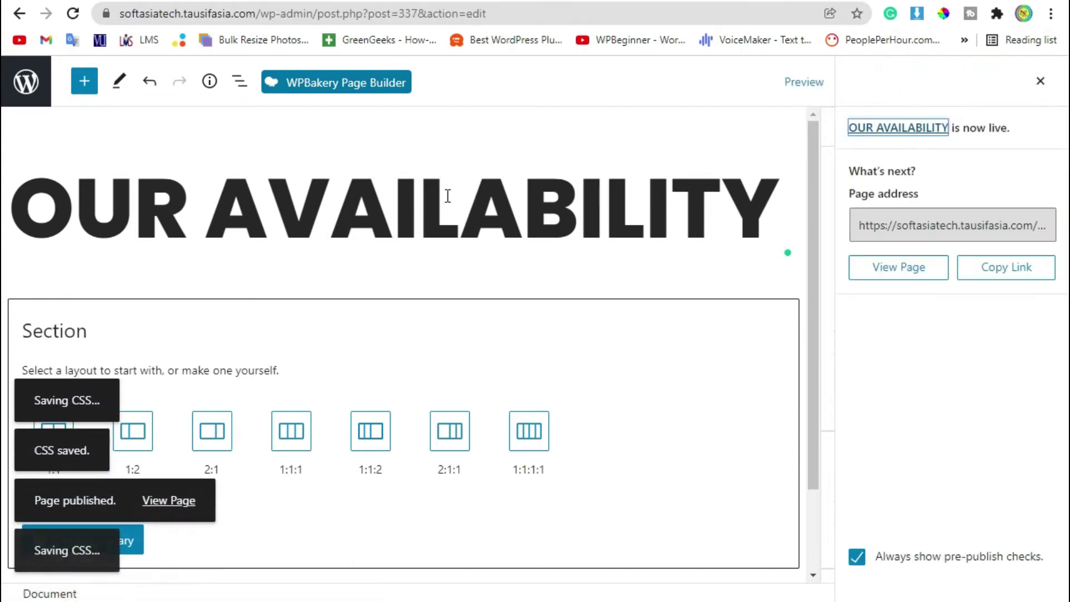
Step: Switch the page to the WPBakery backend editor and delete the empty default row
{"action": "left_click", "coordinate": [333, 84]}
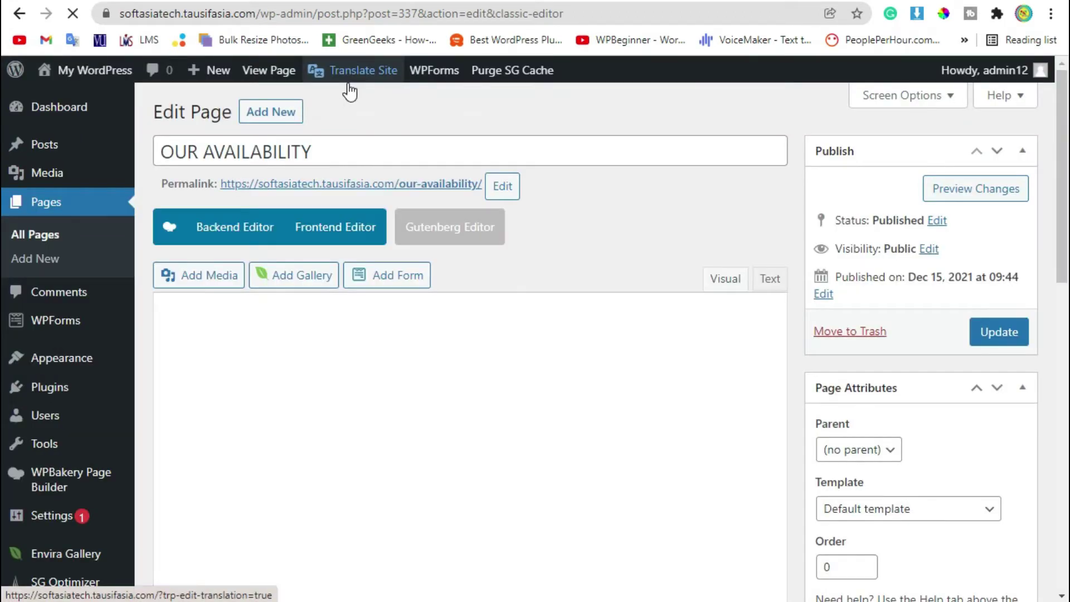
{"action": "left_click", "coordinate": [221, 233]}
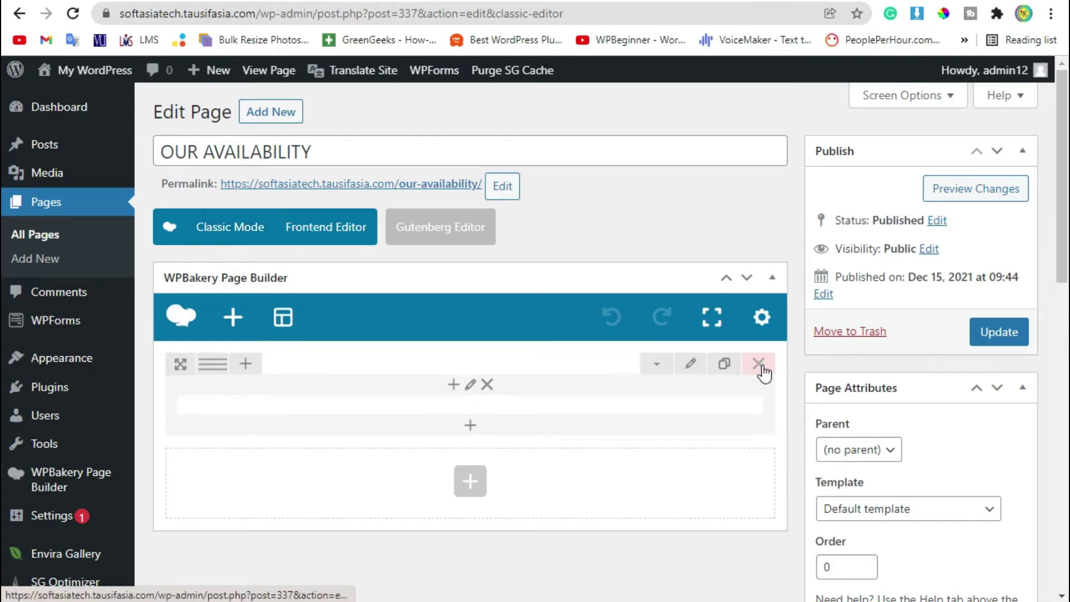
{"action": "left_click", "coordinate": [758, 364]}
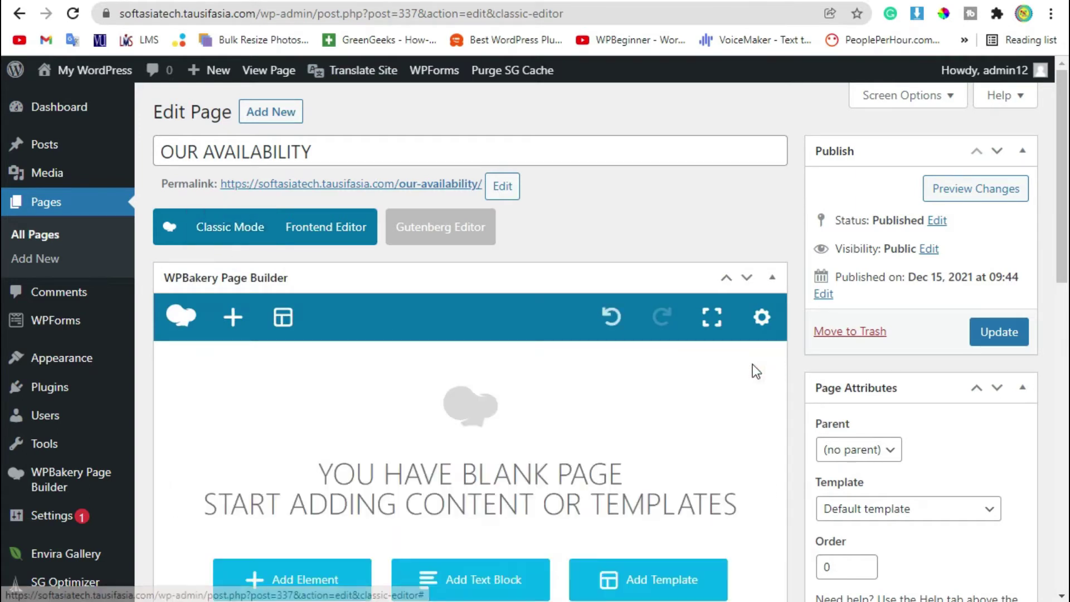
{"action": "scroll", "coordinate": [639, 395], "scroll_direction": "down", "scroll_amount": 2}
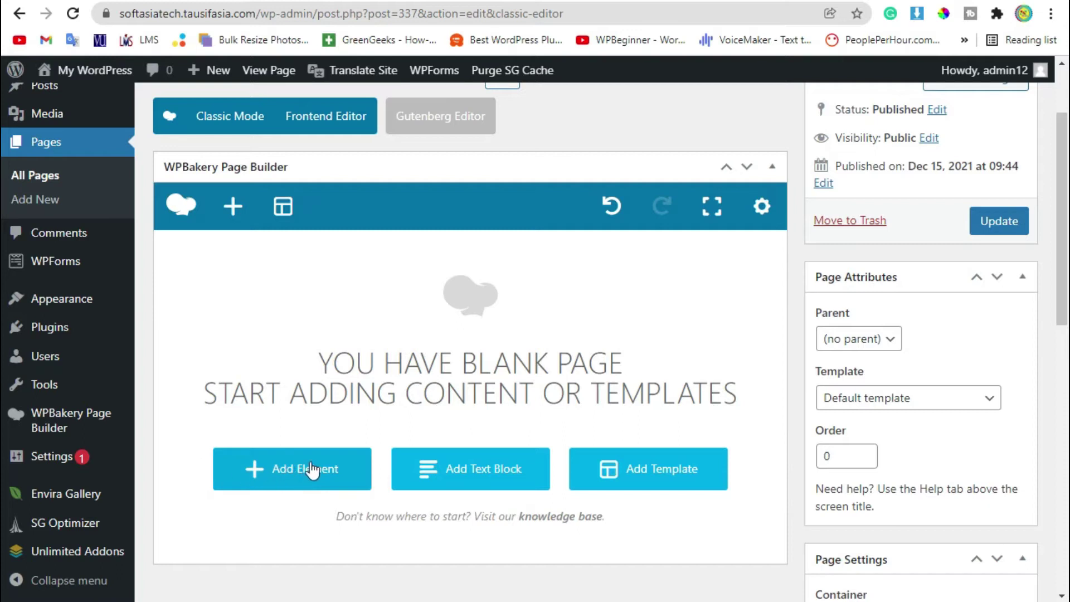
Step: Add the HT Business Hours element from the HT Mega Addons elements
{"action": "left_click", "coordinate": [263, 472]}
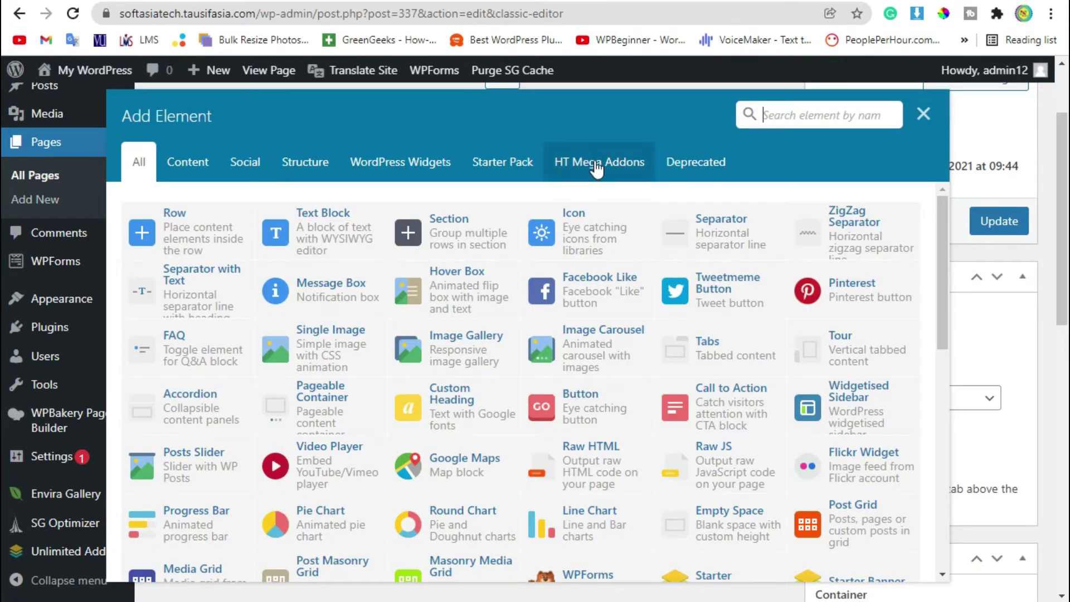
{"action": "left_click", "coordinate": [612, 172]}
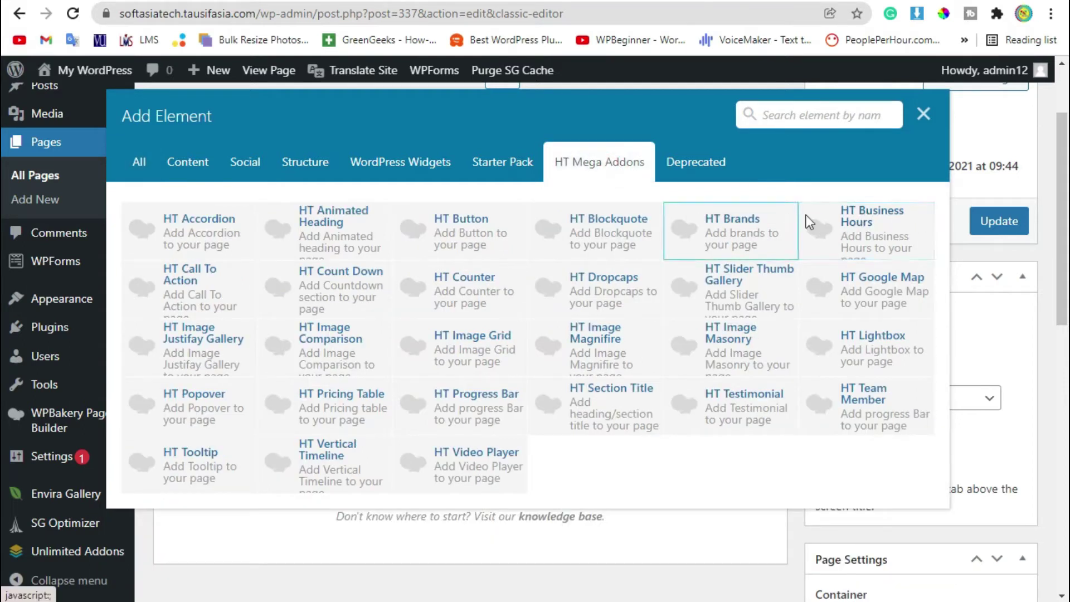
{"action": "left_click", "coordinate": [849, 235]}
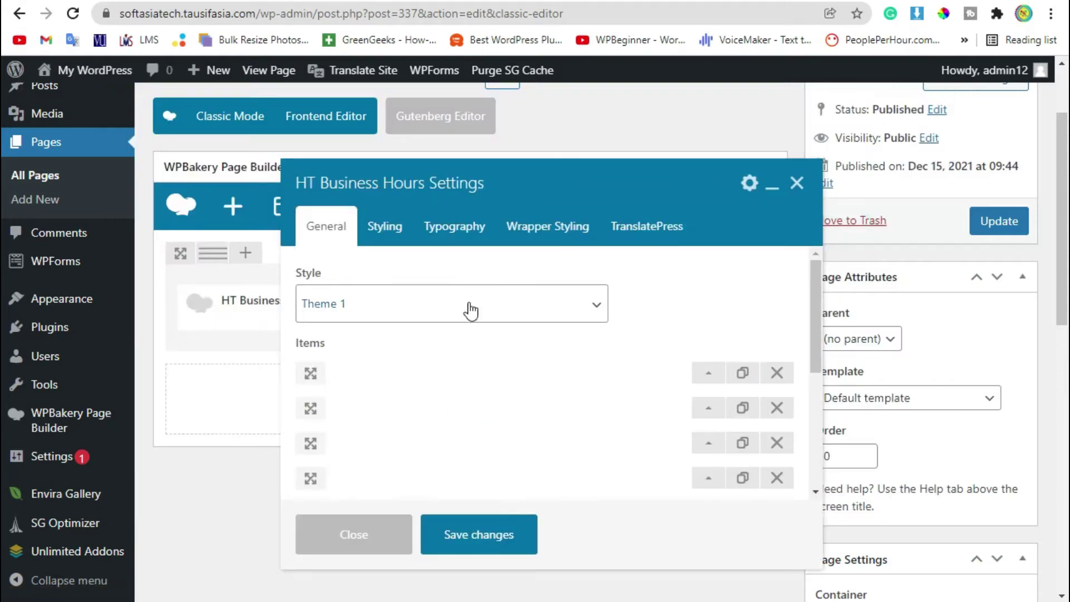
Step: Keep the table style at Theme 1 and look over the element settings
{"action": "left_click", "coordinate": [421, 301]}
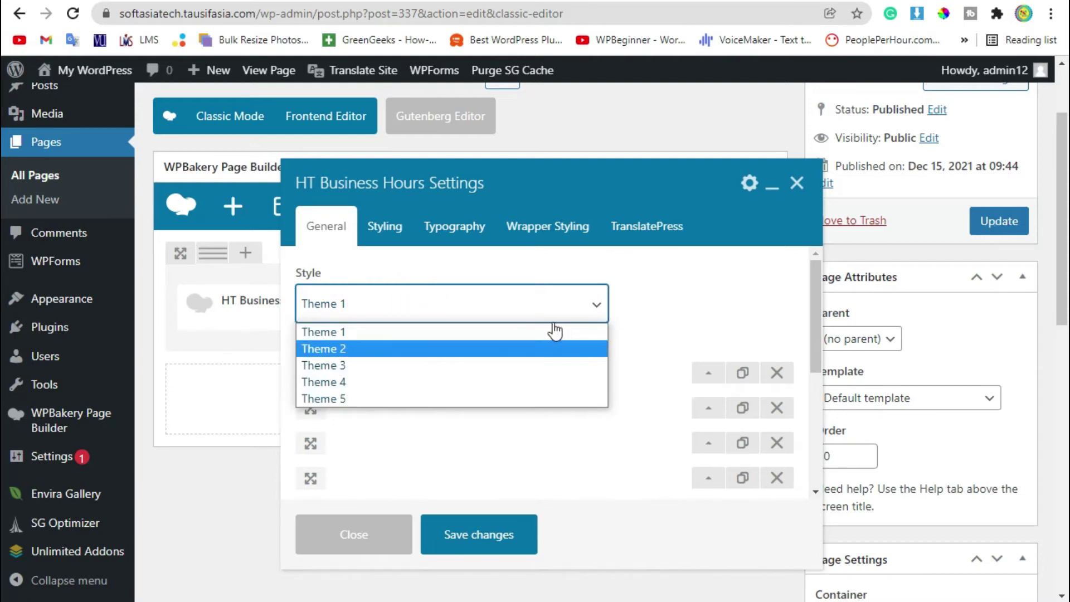
{"action": "left_click", "coordinate": [554, 331]}
{"action": "scroll", "coordinate": [641, 411], "scroll_direction": "down", "scroll_amount": 3}
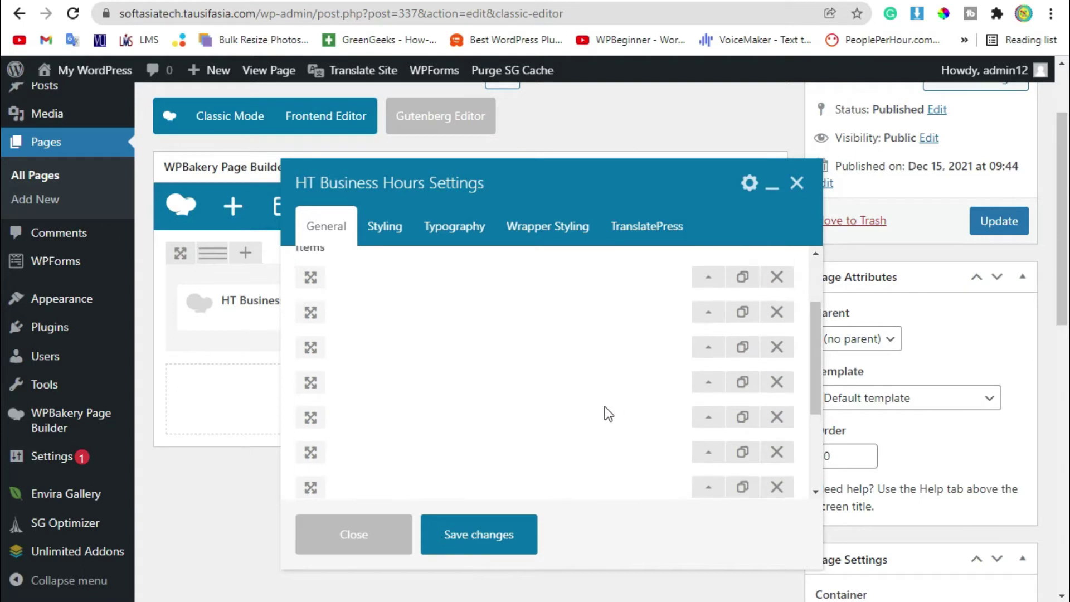
{"action": "scroll", "coordinate": [656, 418], "scroll_direction": "up", "scroll_amount": 3}
{"action": "scroll", "coordinate": [416, 416], "scroll_direction": "down", "scroll_amount": 5}
{"action": "scroll", "coordinate": [752, 402], "scroll_direction": "up", "scroll_amount": 5}
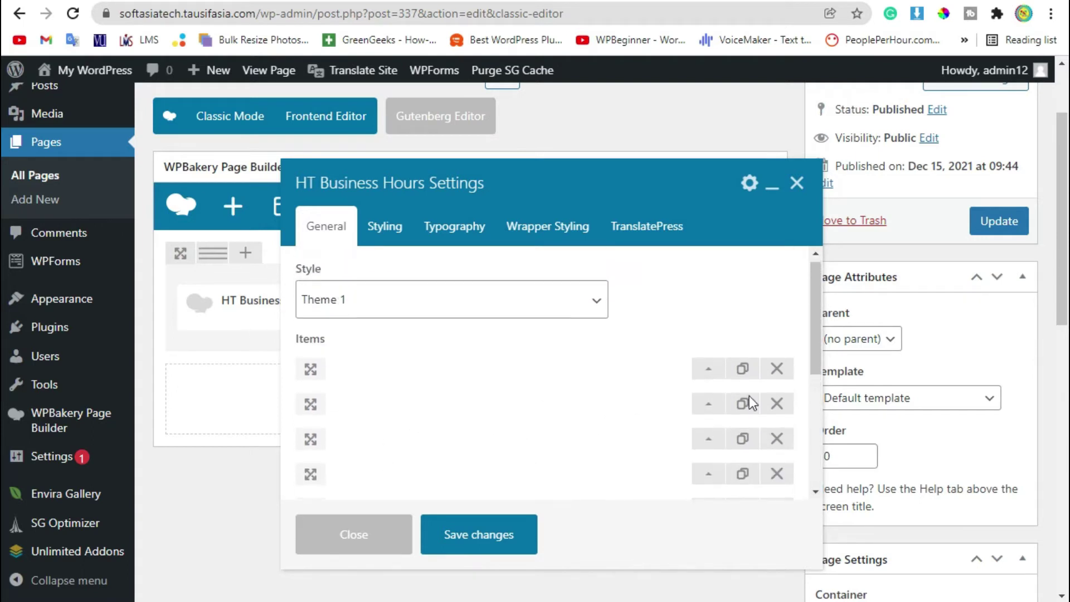
{"action": "scroll", "coordinate": [420, 344], "scroll_direction": "down", "scroll_amount": 3}
{"action": "scroll", "coordinate": [288, 351], "scroll_direction": "up", "scroll_amount": 3}
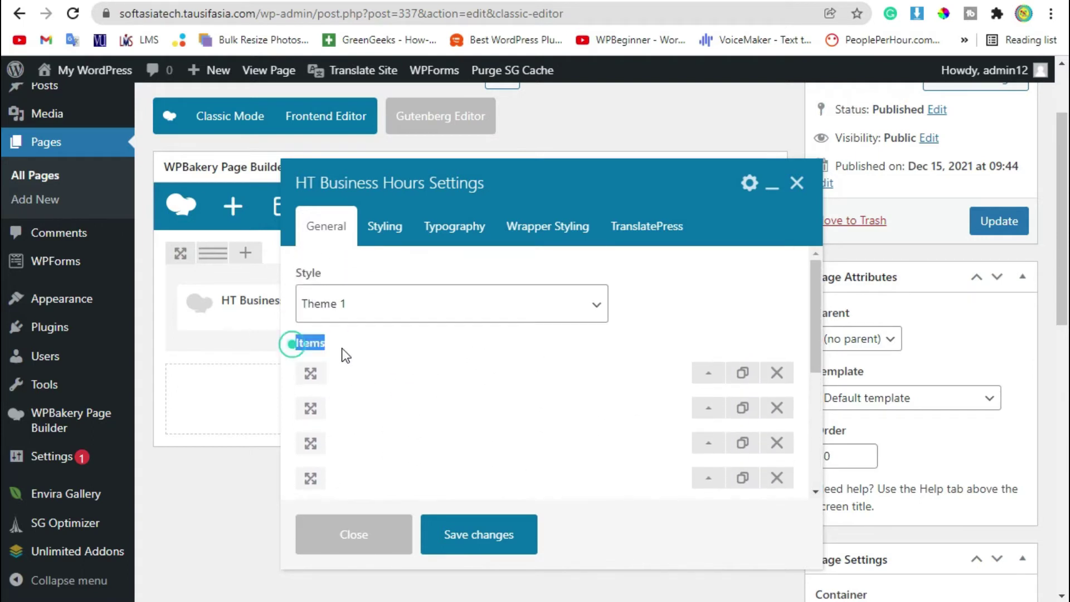
{"action": "scroll", "coordinate": [342, 355], "scroll_direction": "down", "scroll_amount": 5}
{"action": "scroll", "coordinate": [697, 406], "scroll_direction": "up", "scroll_amount": 5}
Step: Check that Monday's hours read 8:00am to 5:00pm
{"action": "left_click", "coordinate": [710, 373]}
{"action": "scroll", "coordinate": [448, 355], "scroll_direction": "down", "scroll_amount": 2}
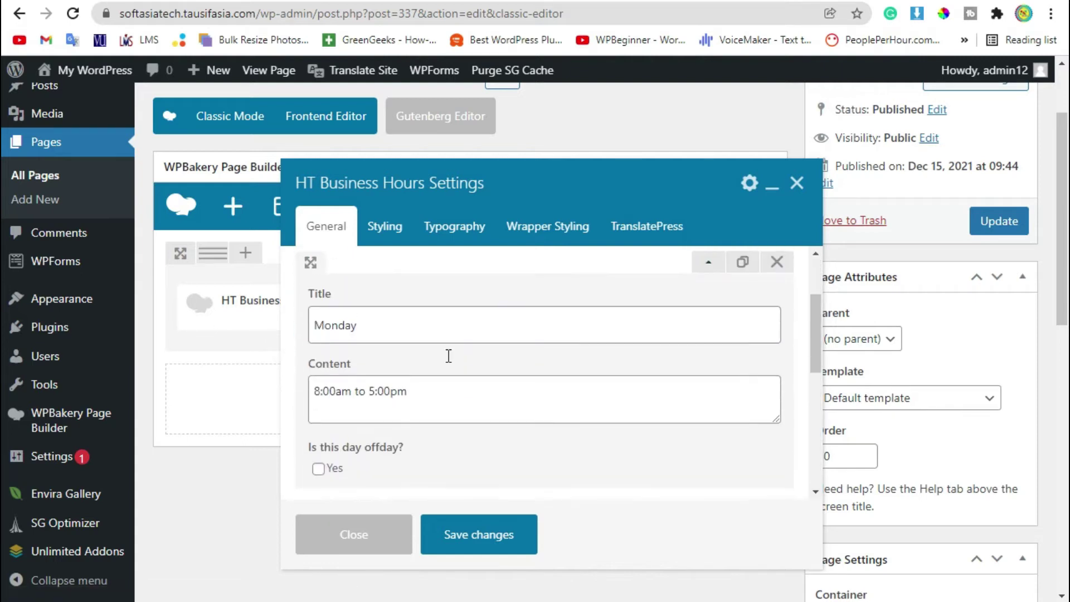
{"action": "left_click", "coordinate": [433, 301]}
{"action": "left_click", "coordinate": [399, 330]}
{"action": "left_click_drag", "start_coordinate": [313, 391], "coordinate": [418, 397]}
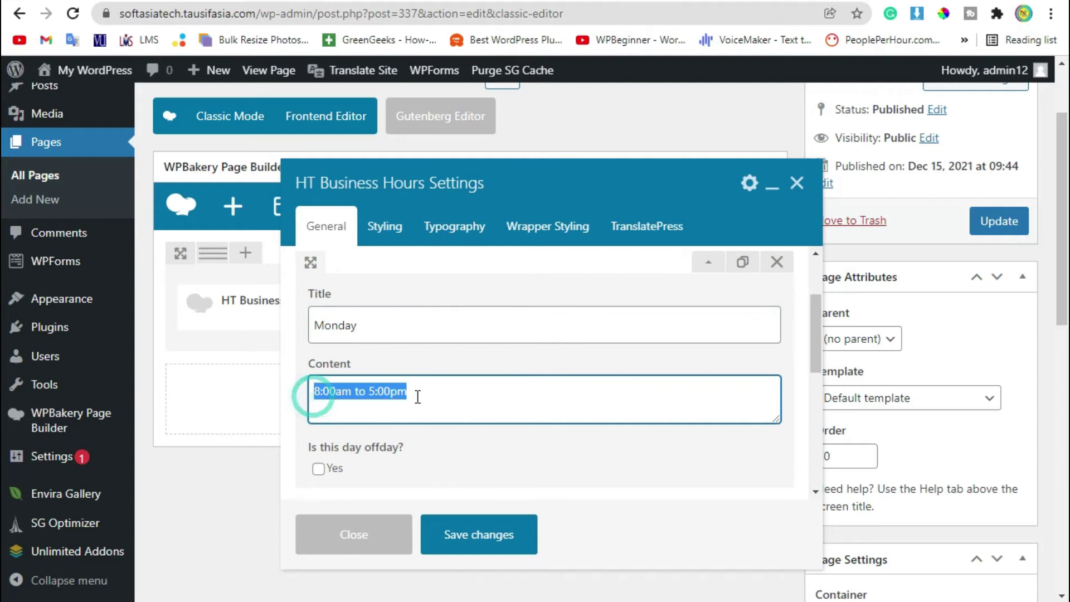
{"action": "left_click", "coordinate": [467, 399]}
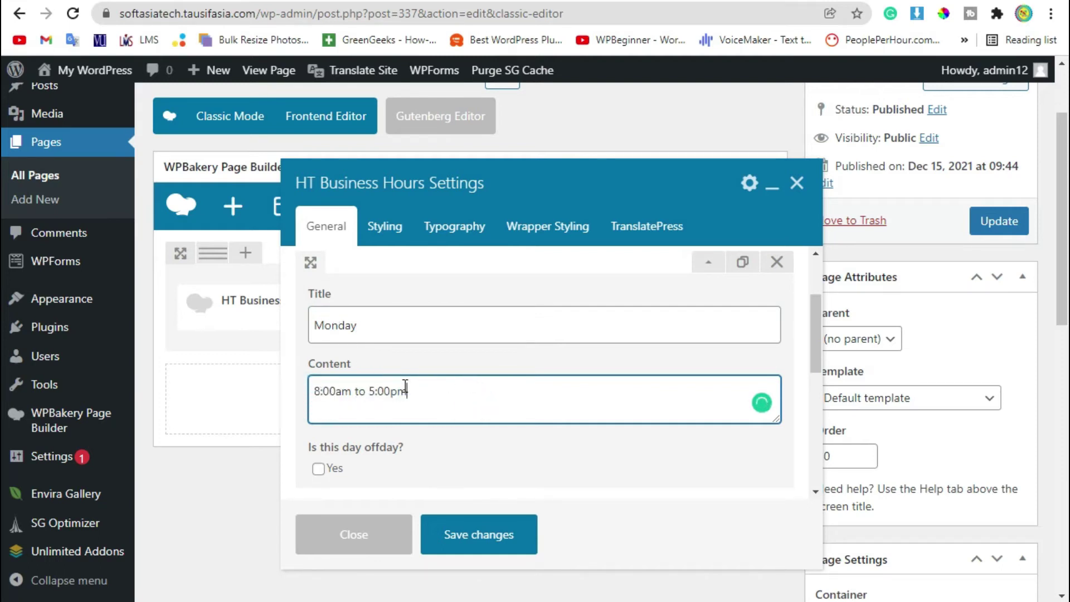
{"action": "left_click_drag", "start_coordinate": [375, 394], "coordinate": [493, 410]}
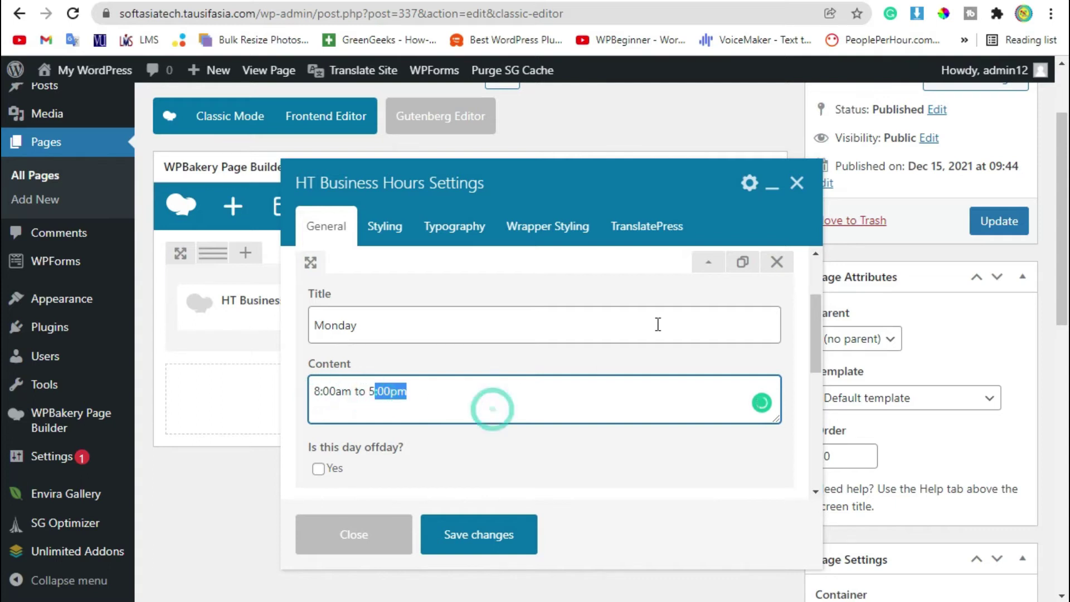
{"action": "scroll", "coordinate": [393, 446], "scroll_direction": "down", "scroll_amount": 2}
{"action": "scroll", "coordinate": [526, 371], "scroll_direction": "up", "scroll_amount": 3}
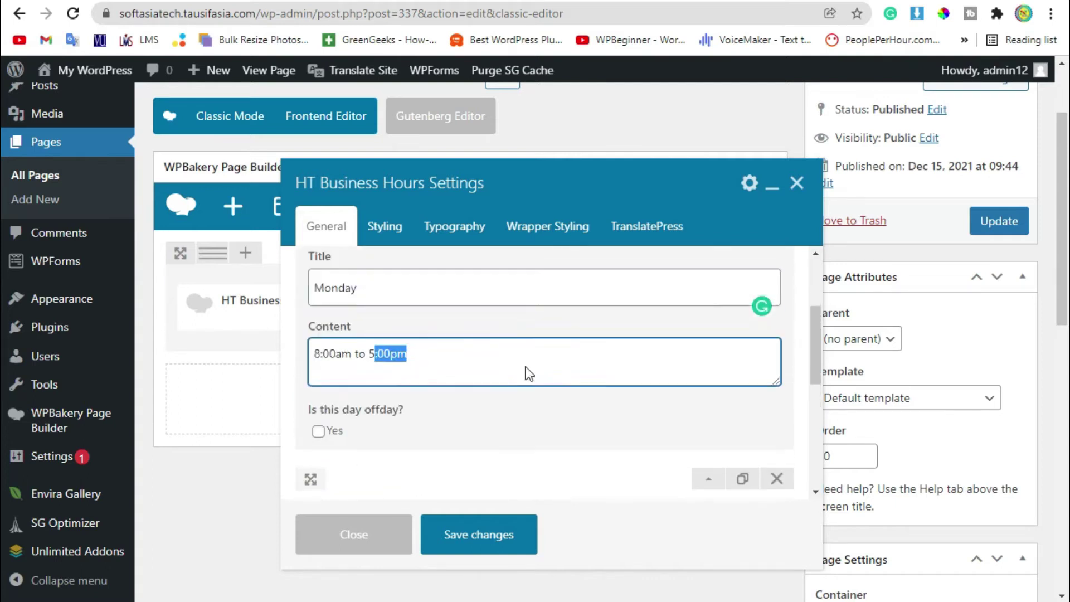
{"action": "left_click", "coordinate": [700, 263]}
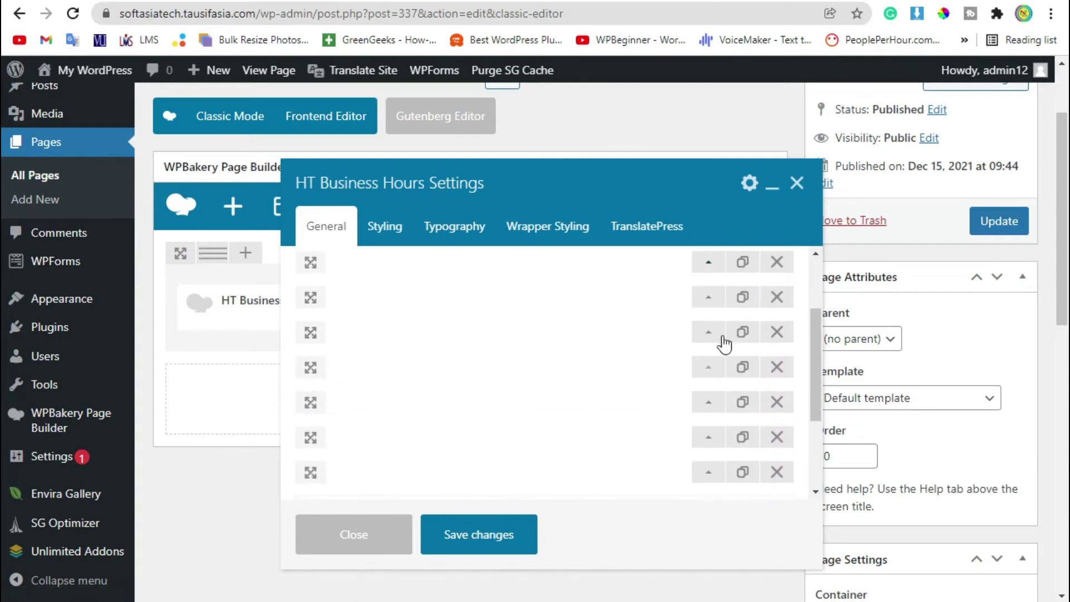
Step: Check the Tuesday, Wednesday, Saturday and Sunday items, then save the settings
{"action": "left_click", "coordinate": [710, 297]}
{"action": "scroll", "coordinate": [460, 374], "scroll_direction": "down", "scroll_amount": 4}
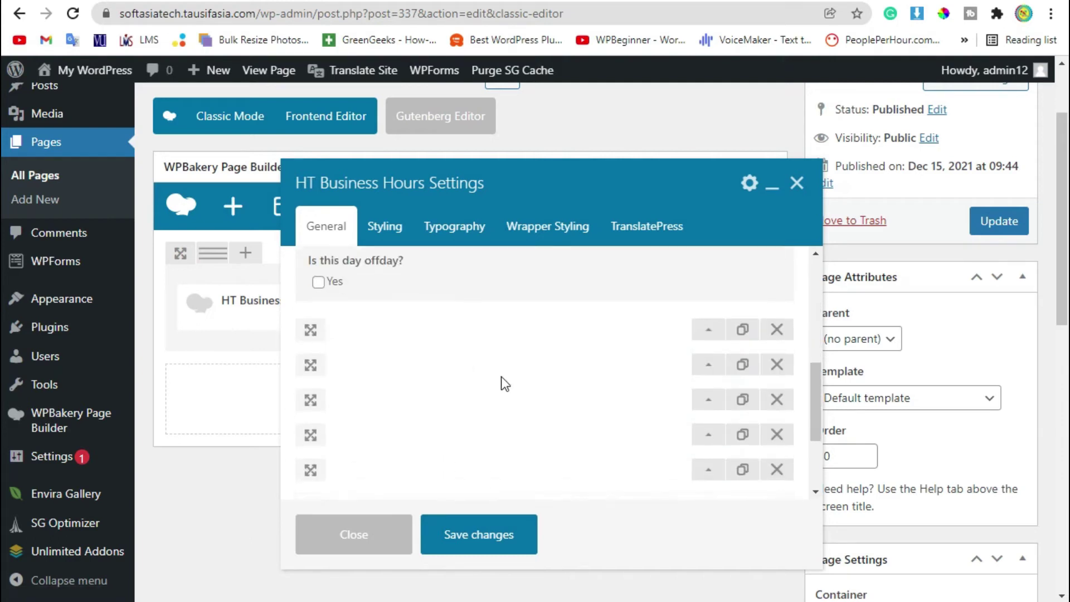
{"action": "scroll", "coordinate": [576, 368], "scroll_direction": "up", "scroll_amount": 5}
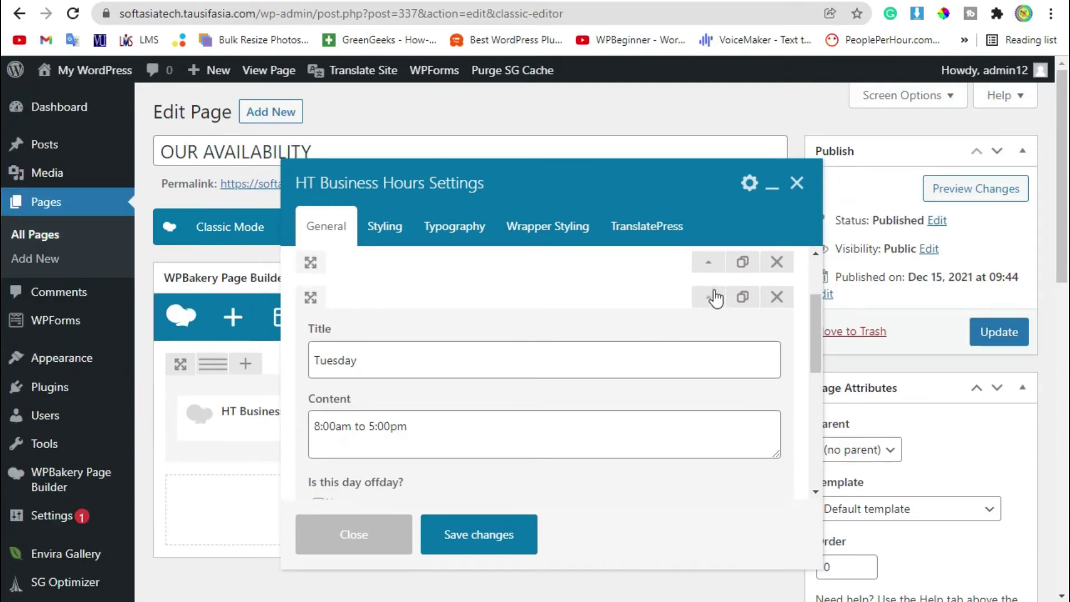
{"action": "left_click", "coordinate": [713, 297]}
{"action": "left_click", "coordinate": [705, 334]}
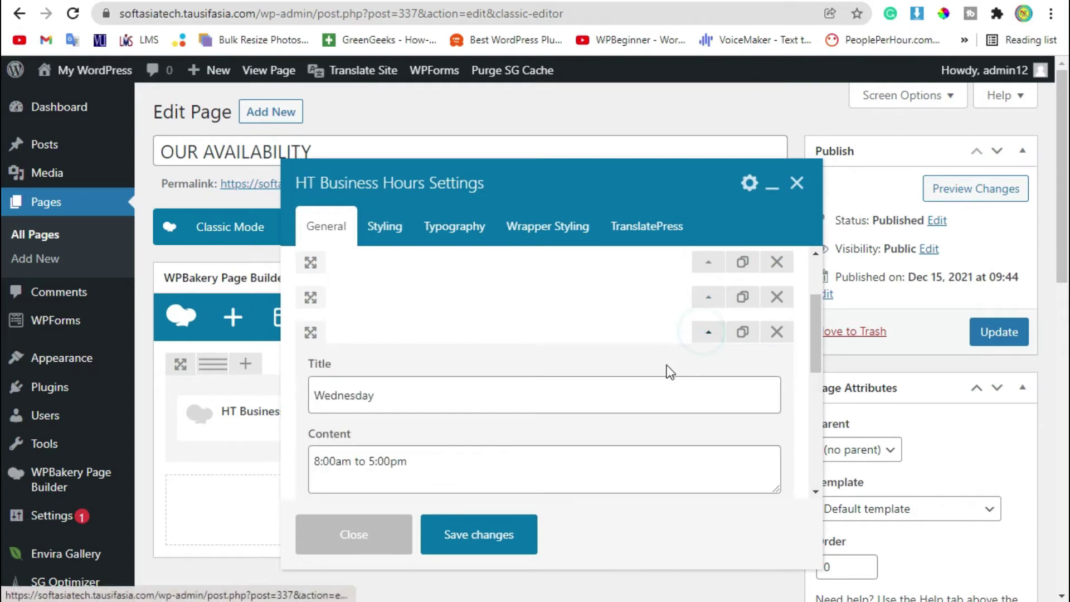
{"action": "left_click", "coordinate": [706, 329]}
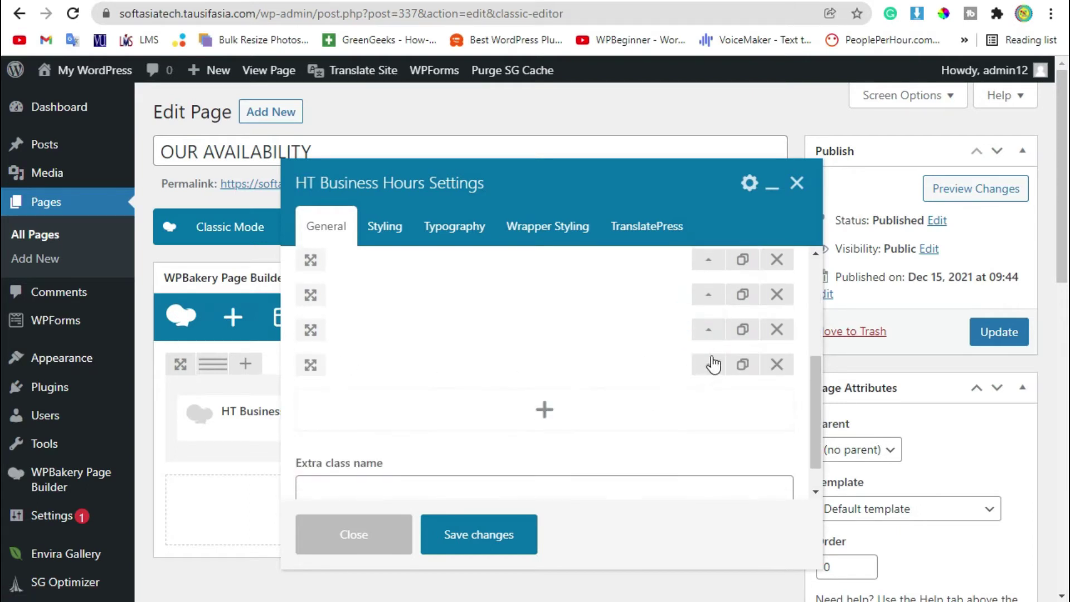
{"action": "left_click", "coordinate": [709, 329]}
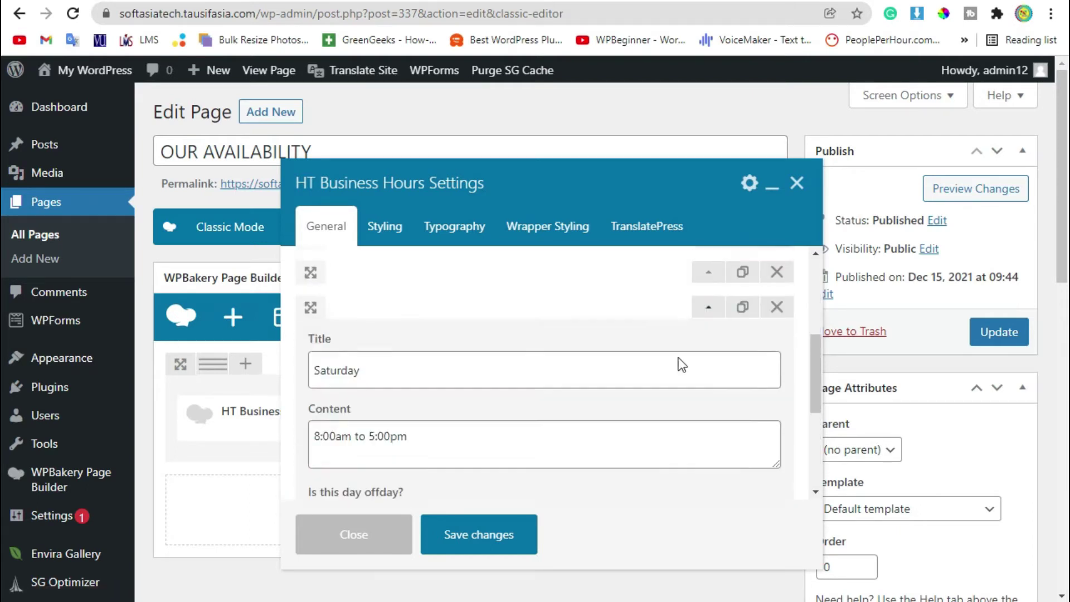
{"action": "scroll", "coordinate": [691, 345], "scroll_direction": "up", "scroll_amount": 1}
{"action": "left_click", "coordinate": [707, 324]}
{"action": "left_click", "coordinate": [705, 365]}
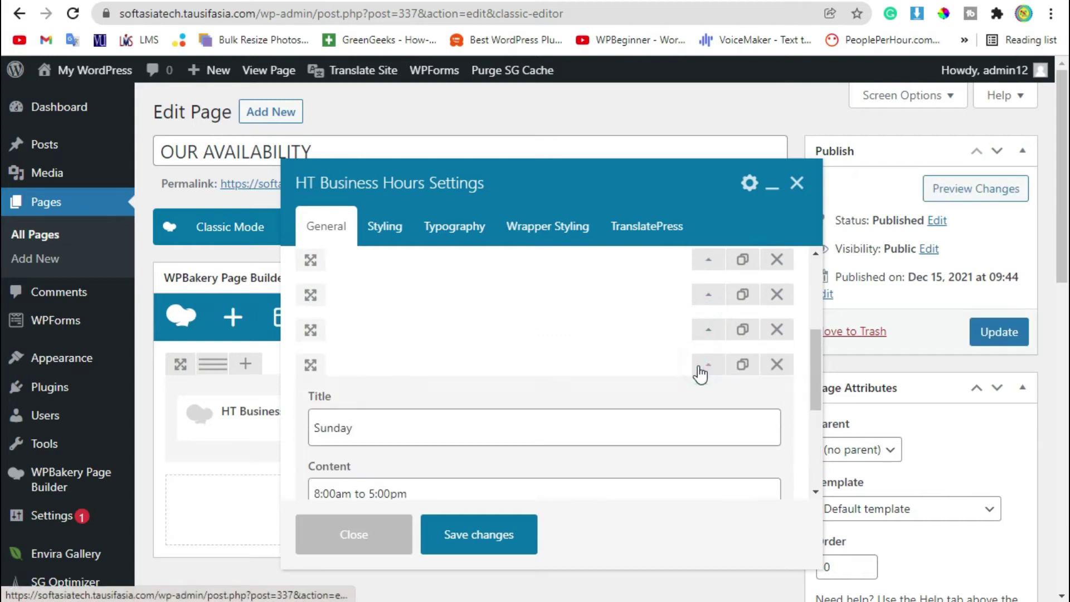
{"action": "scroll", "coordinate": [705, 346], "scroll_direction": "down", "scroll_amount": 2}
{"action": "left_click", "coordinate": [712, 258]}
{"action": "left_click", "coordinate": [527, 535]}
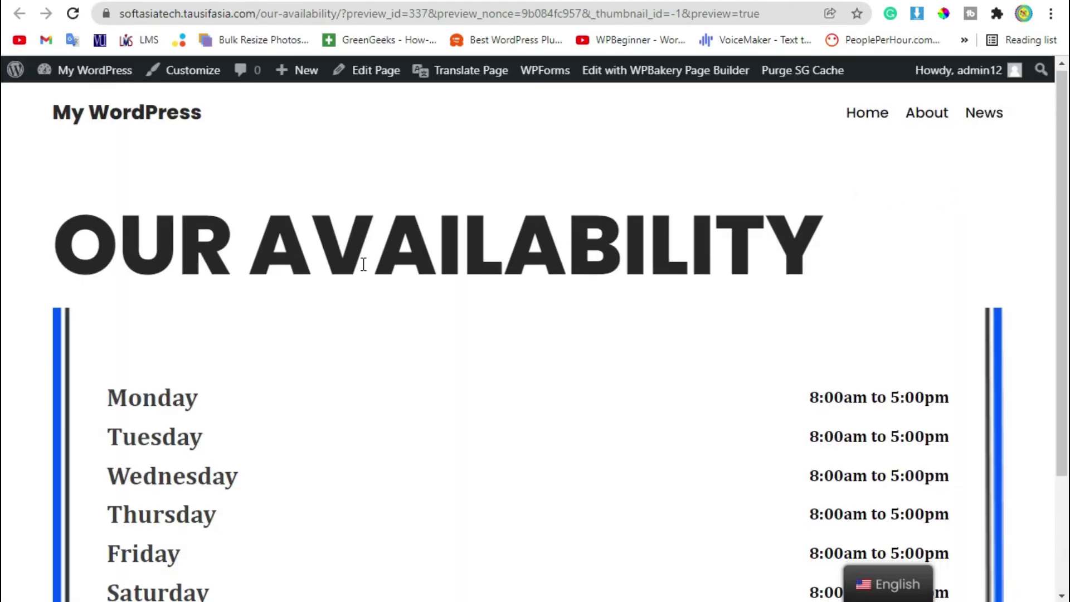
Step: Scroll the preview and confirm Saturday and Sunday also show 8:00am to 5:00pm
{"action": "scroll", "coordinate": [363, 264], "scroll_direction": "down", "scroll_amount": 3}
{"action": "left_click_drag", "start_coordinate": [961, 481], "coordinate": [843, 430]}
{"action": "left_click", "coordinate": [226, 444]}
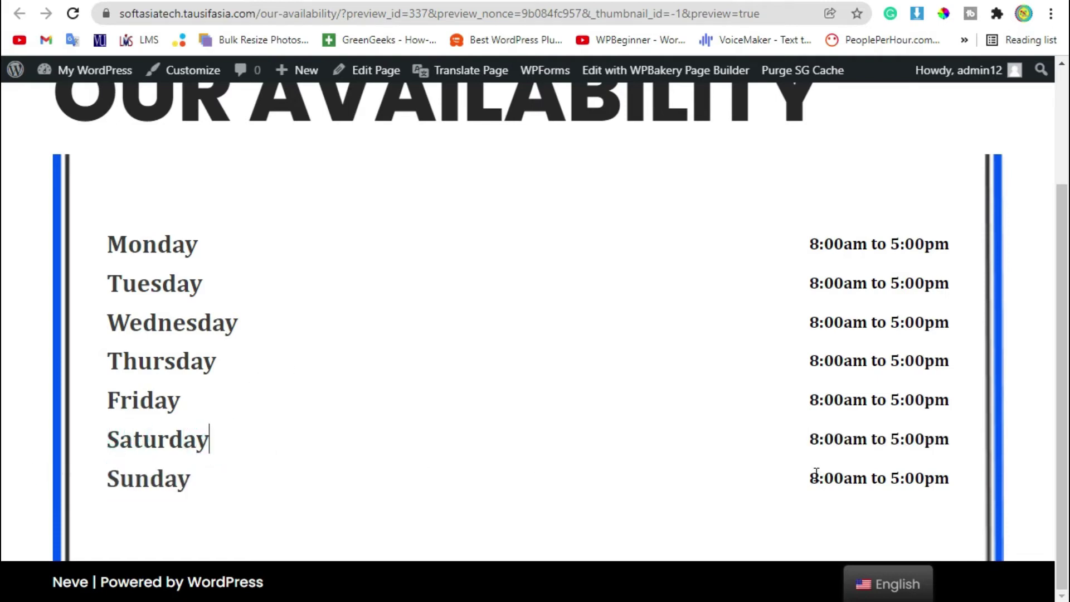
{"action": "left_click_drag", "start_coordinate": [804, 474], "coordinate": [972, 489]}
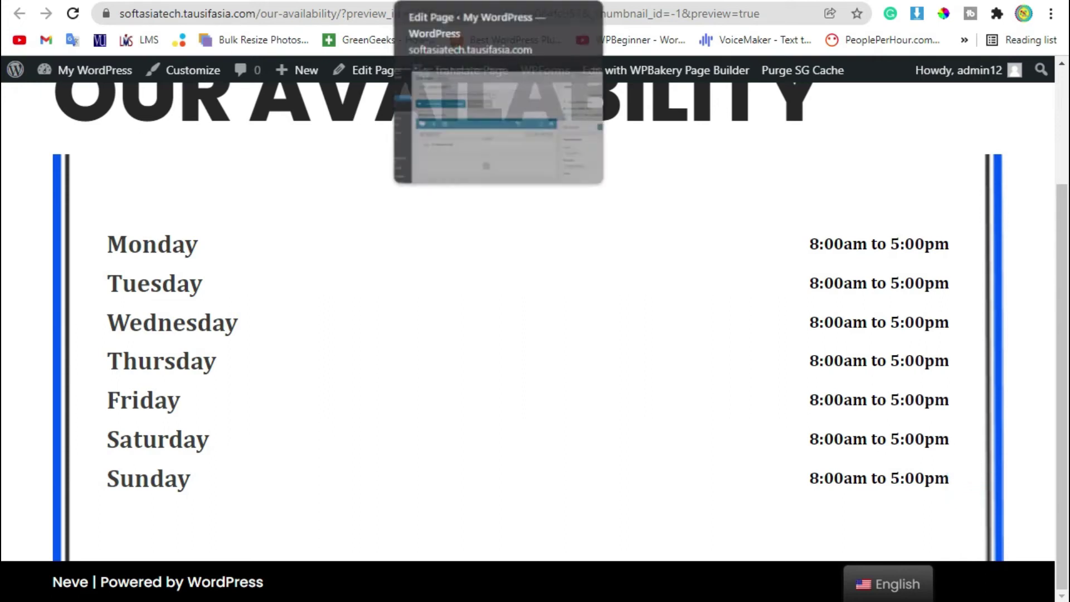
Step: Reopen the HT Business Hours settings in the editor and expand the Sunday item
{"action": "left_click", "coordinate": [483, 1]}
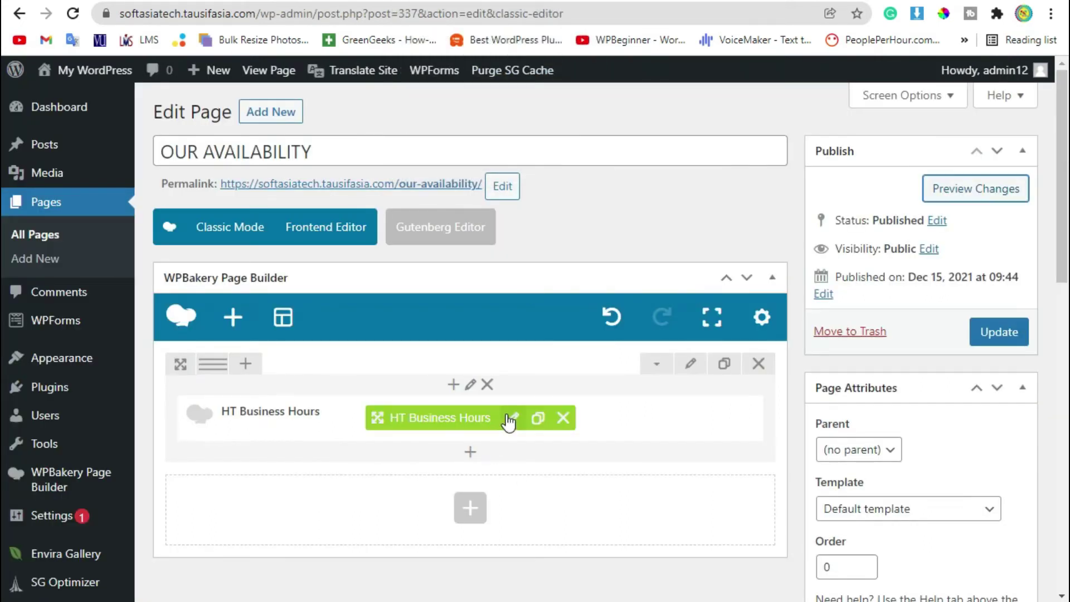
{"action": "left_click", "coordinate": [512, 415]}
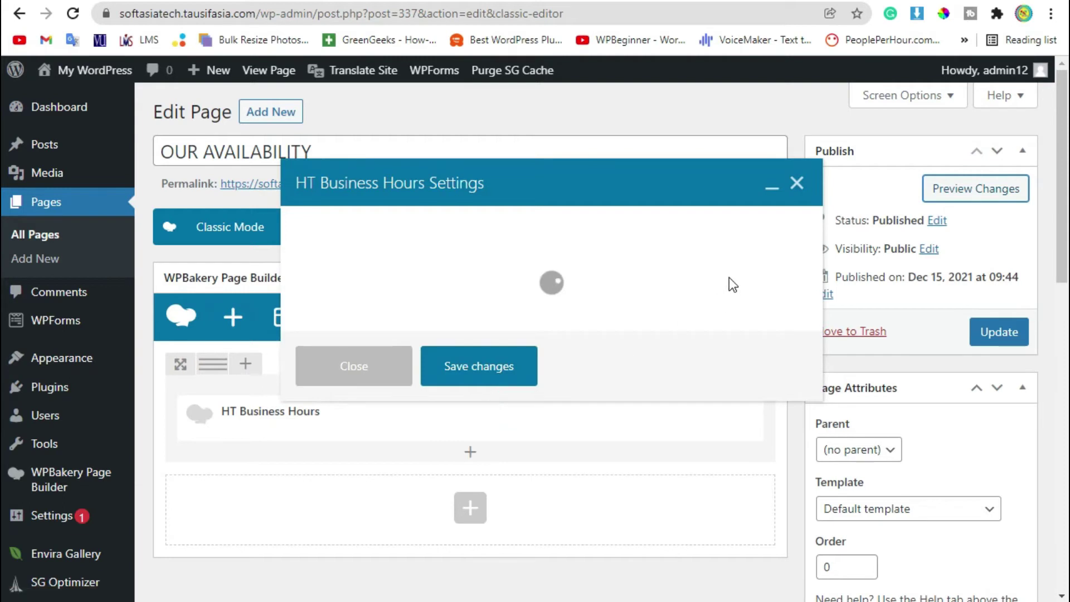
{"action": "scroll", "coordinate": [647, 390], "scroll_direction": "down", "scroll_amount": 3}
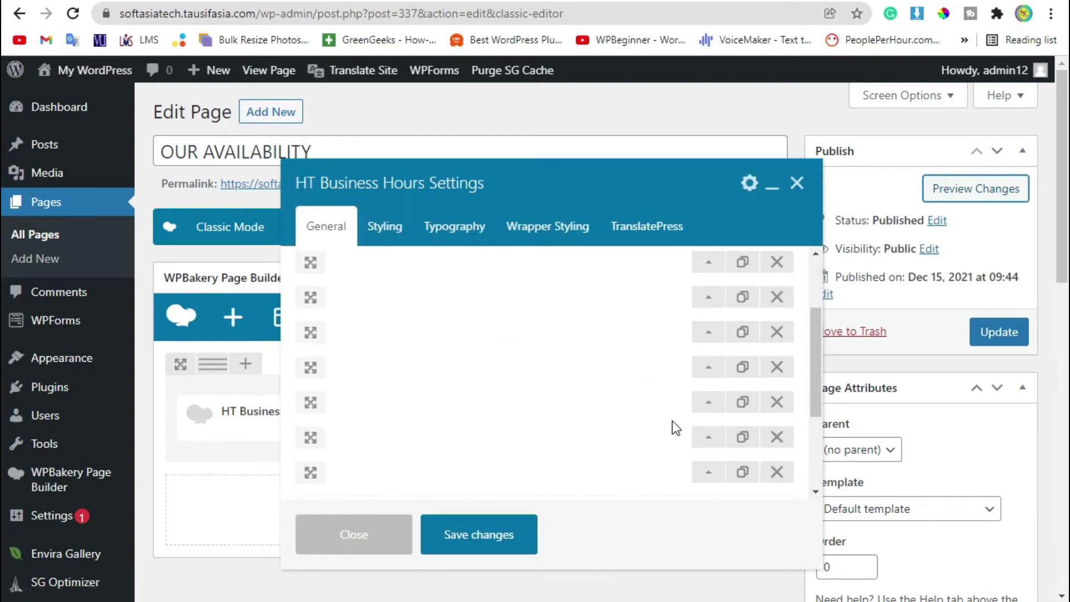
{"action": "left_click", "coordinate": [705, 471]}
{"action": "scroll", "coordinate": [595, 399], "scroll_direction": "down", "scroll_amount": 2}
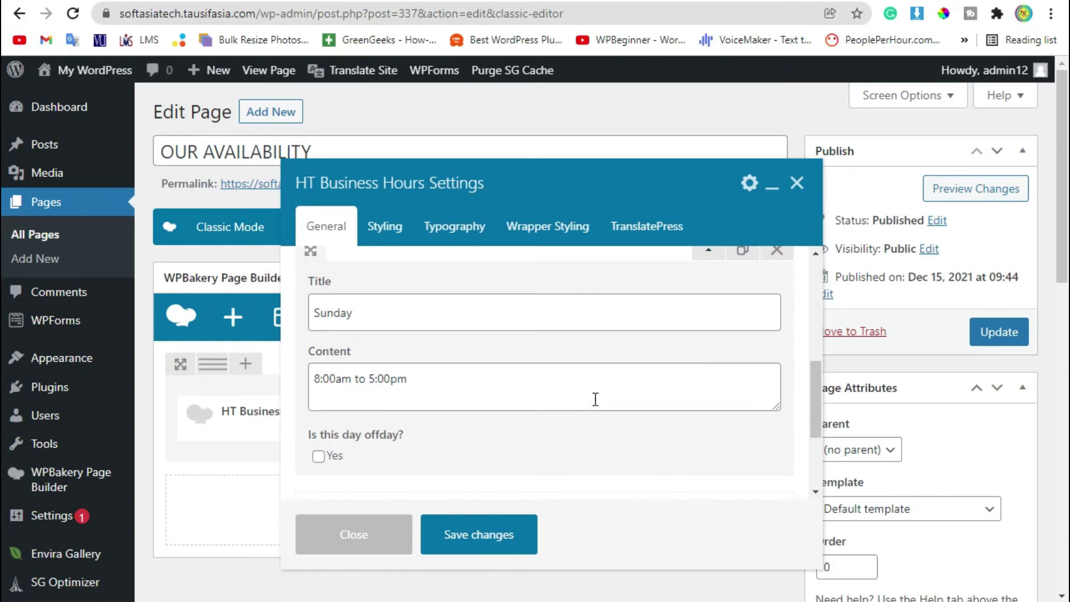
Step: Mark Sunday as an off day, save, and preview the page
{"action": "left_click_drag", "start_coordinate": [308, 433], "coordinate": [406, 433]}
{"action": "left_click", "coordinate": [318, 456]}
{"action": "scroll", "coordinate": [442, 446], "scroll_direction": "down", "scroll_amount": 2}
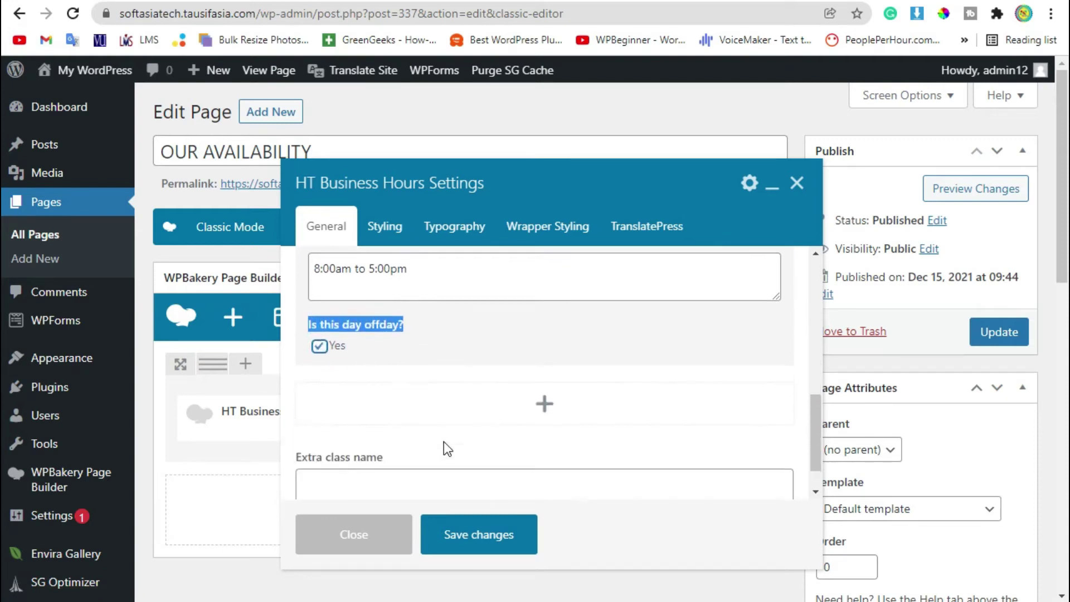
{"action": "left_click", "coordinate": [436, 326]}
{"action": "scroll", "coordinate": [430, 394], "scroll_direction": "up", "scroll_amount": 3}
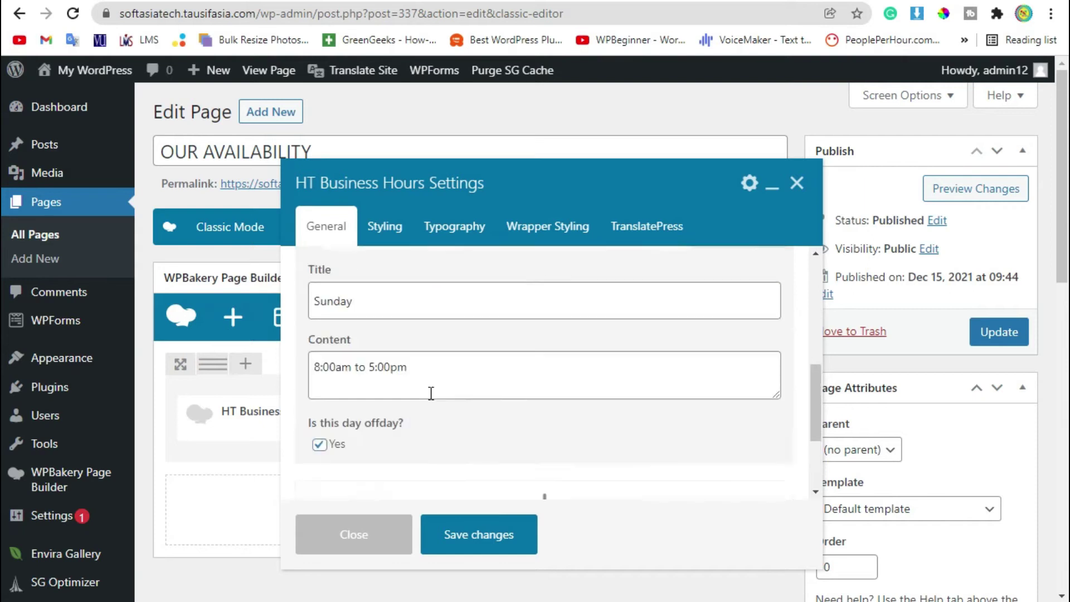
{"action": "left_click", "coordinate": [450, 533]}
{"action": "left_click", "coordinate": [982, 188]}
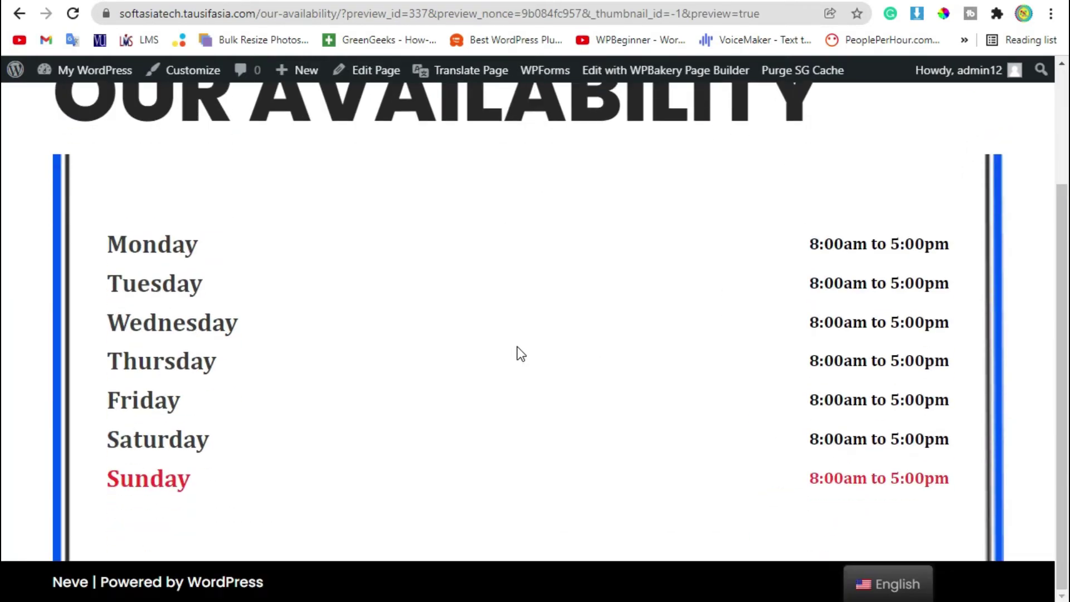
Step: Highlight Sunday's label and hours in the preview to confirm the off-day change
{"action": "left_click_drag", "start_coordinate": [109, 477], "coordinate": [178, 477]}
{"action": "left_click_drag", "start_coordinate": [809, 484], "coordinate": [834, 492]}
{"action": "left_click", "coordinate": [834, 488]}
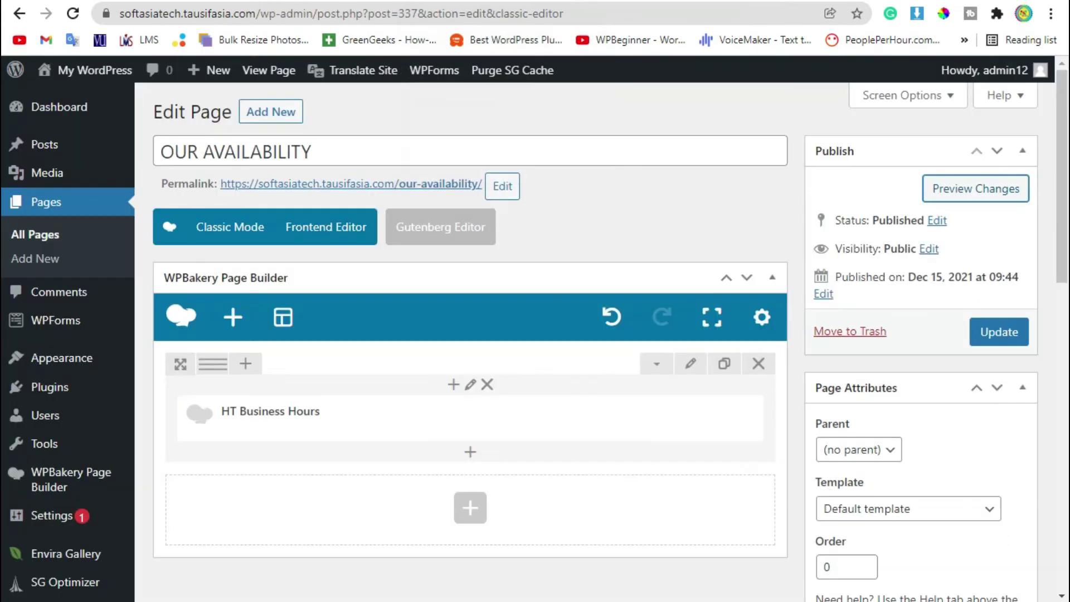
Step: Replace Sunday's hours with 'HOLIDAY'
{"action": "left_click", "coordinate": [513, 420]}
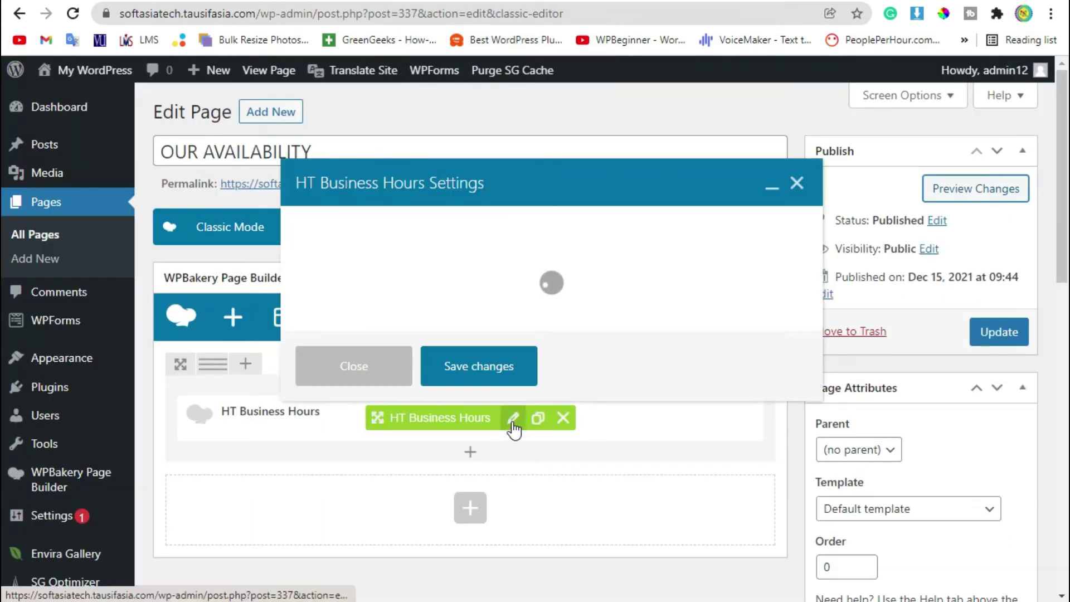
{"action": "scroll", "coordinate": [592, 414], "scroll_direction": "down", "scroll_amount": 5}
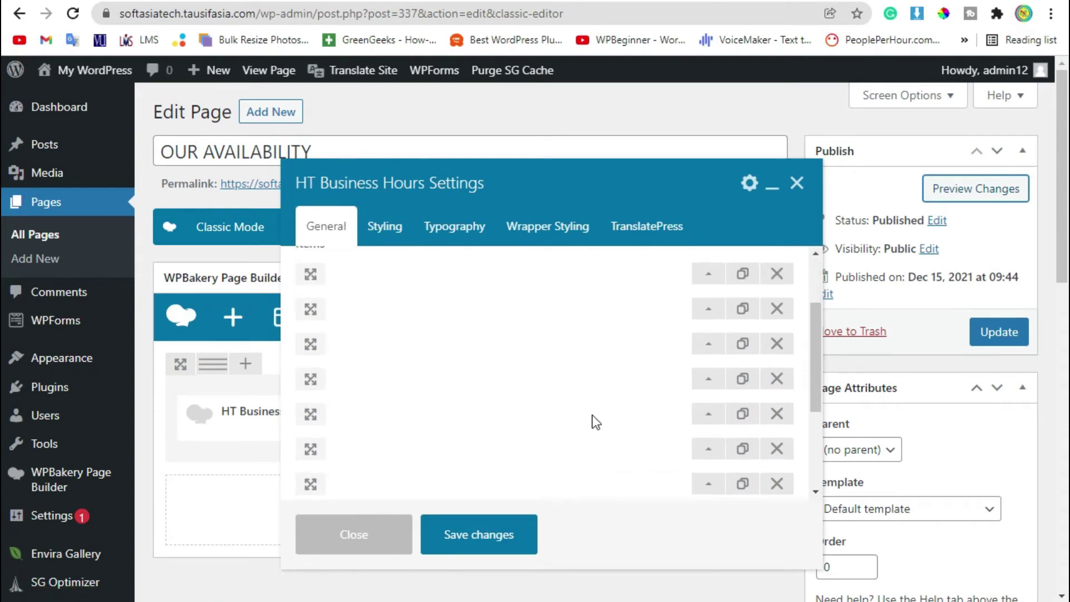
{"action": "left_click", "coordinate": [708, 314]}
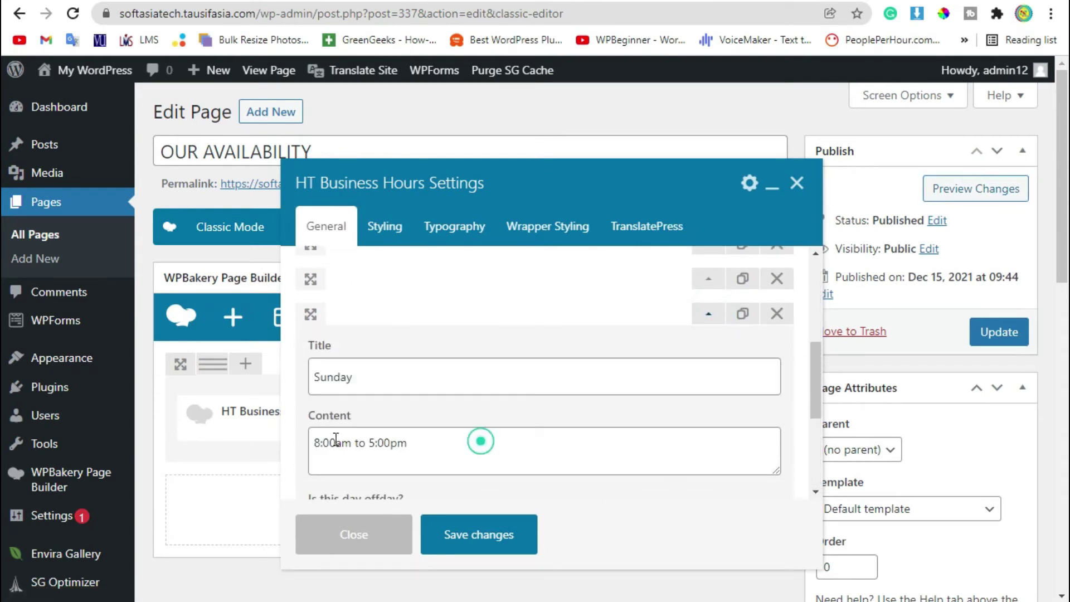
{"action": "left_click_drag", "start_coordinate": [477, 440], "coordinate": [316, 440]}
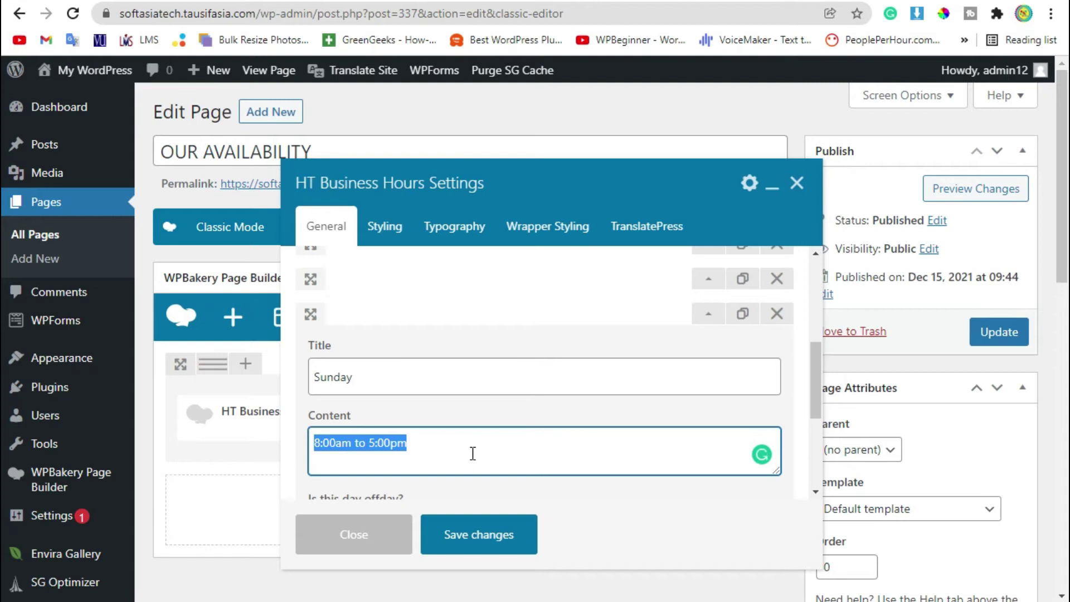
{"action": "type", "text": "hol"}
{"action": "key", "text": "BackSpace"}
{"action": "key", "text": "BackSpace"}
{"action": "key", "text": "BackSpace"}
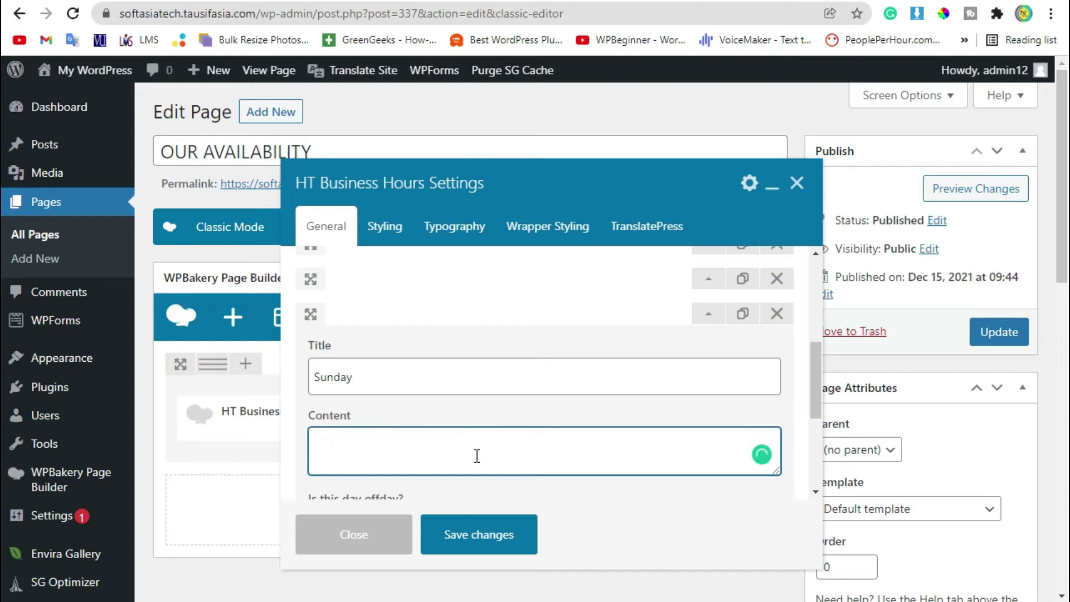
{"action": "type", "text": "HOLIDAY"}
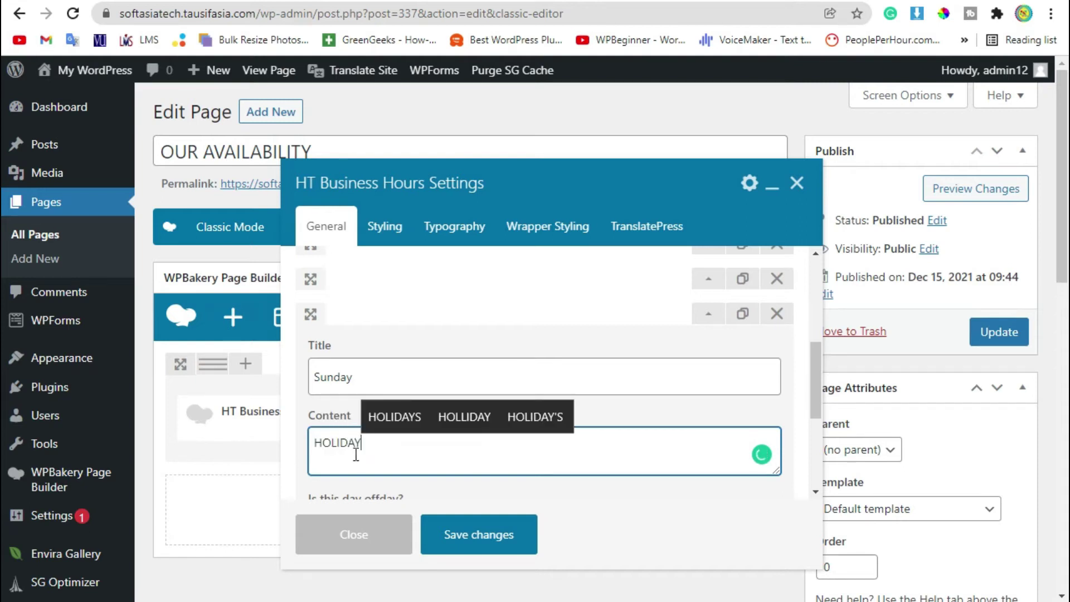
{"action": "left_click_drag", "start_coordinate": [362, 443], "coordinate": [301, 438]}
{"action": "key", "text": "ctrl+c"}
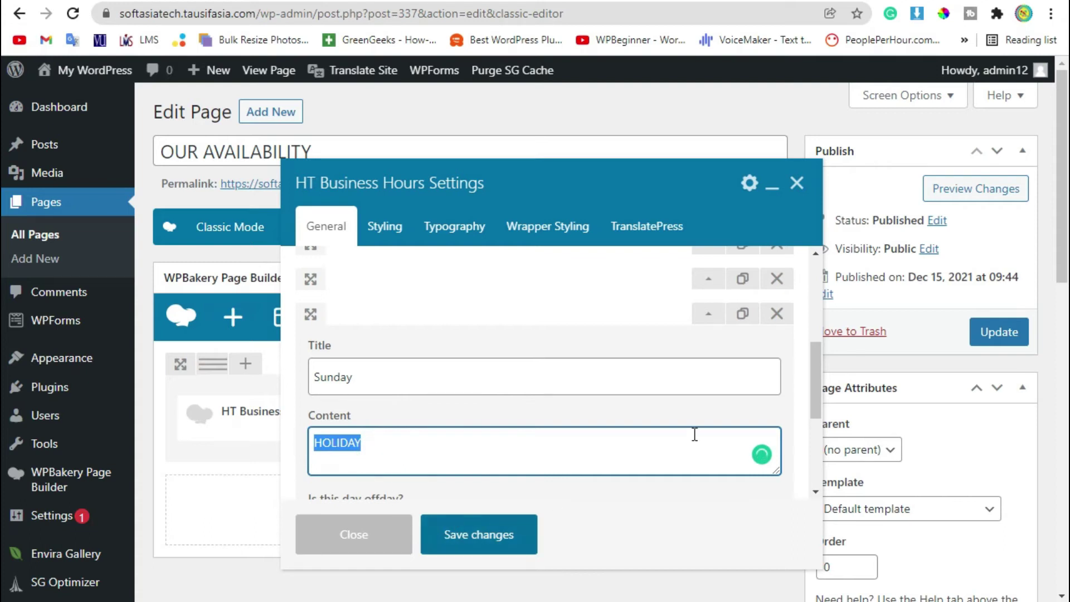
{"action": "left_click", "coordinate": [708, 315]}
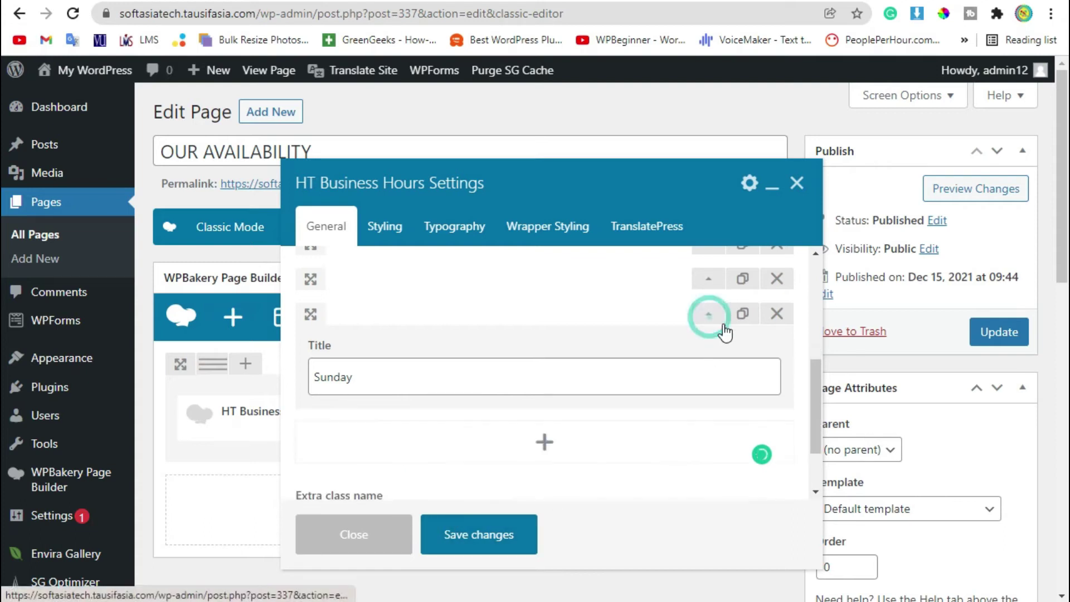
Step: Replace Saturday's hours with 'HOLIDAY'
{"action": "left_click", "coordinate": [708, 278]}
{"action": "triple_click", "coordinate": [456, 407]}
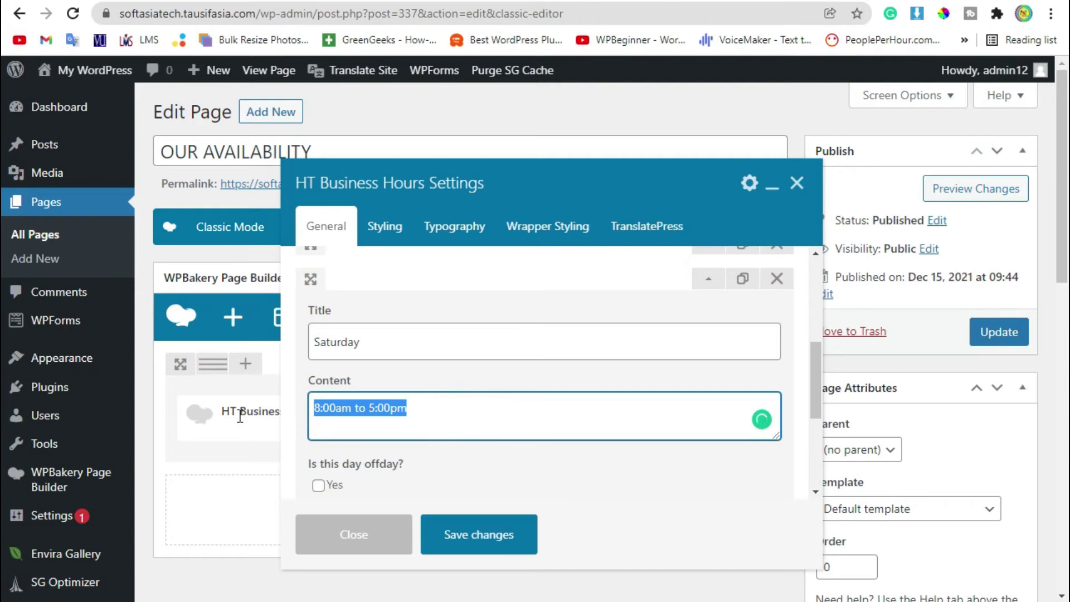
{"action": "key", "text": "ctrl+v"}
{"action": "scroll", "coordinate": [613, 407], "scroll_direction": "up", "scroll_amount": 2}
{"action": "left_click", "coordinate": [709, 389]}
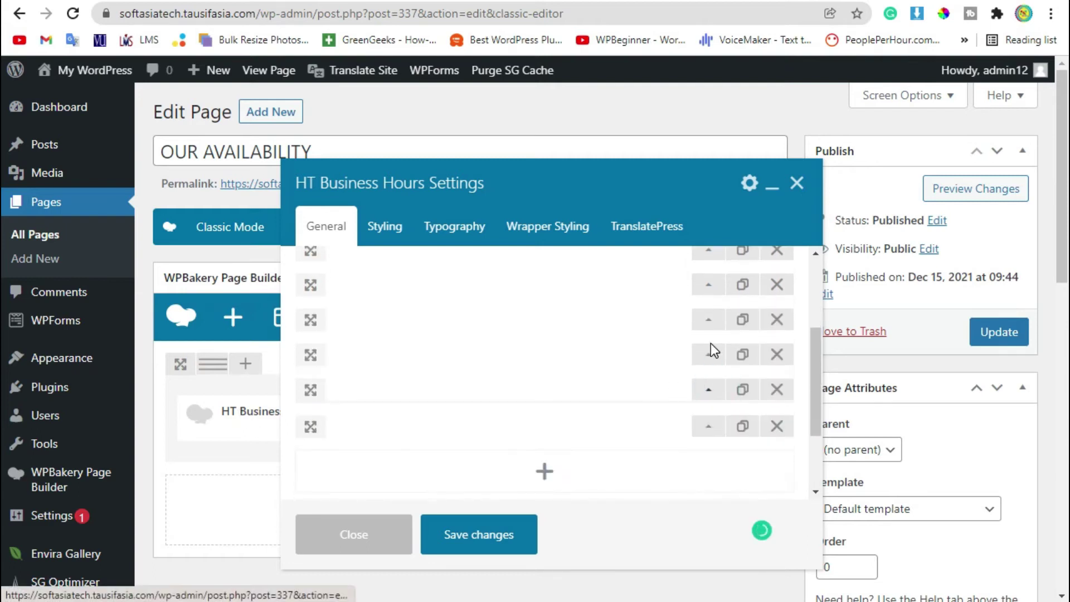
Step: Change Friday's hours to '8:00am to 2:00pm - HALFDAY' and save the settings
{"action": "left_click", "coordinate": [708, 355]}
{"action": "scroll", "coordinate": [316, 391], "scroll_direction": "down", "scroll_amount": 1}
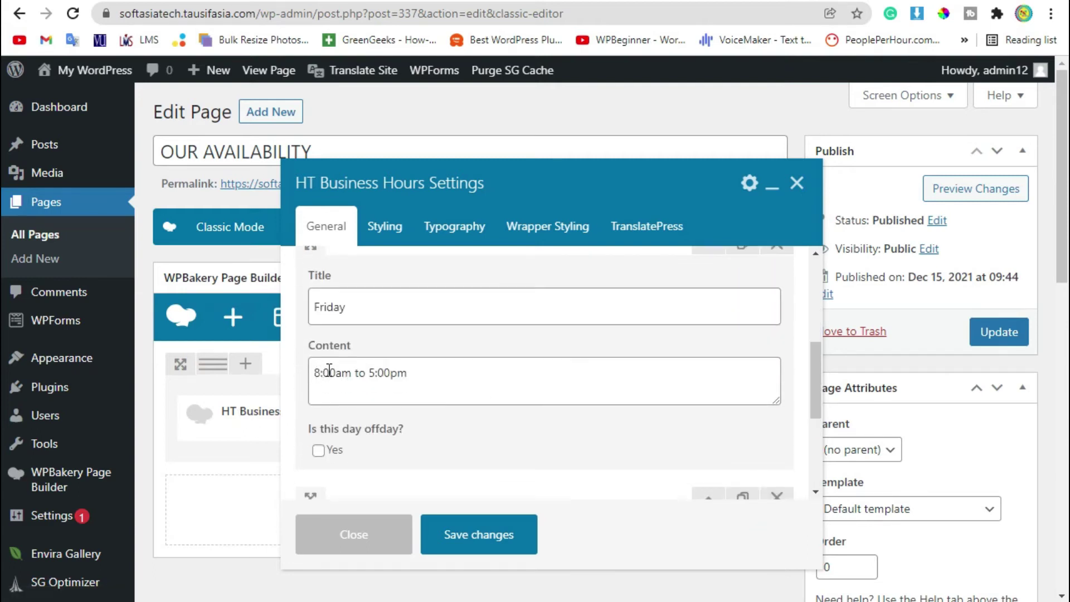
{"action": "left_click", "coordinate": [371, 374]}
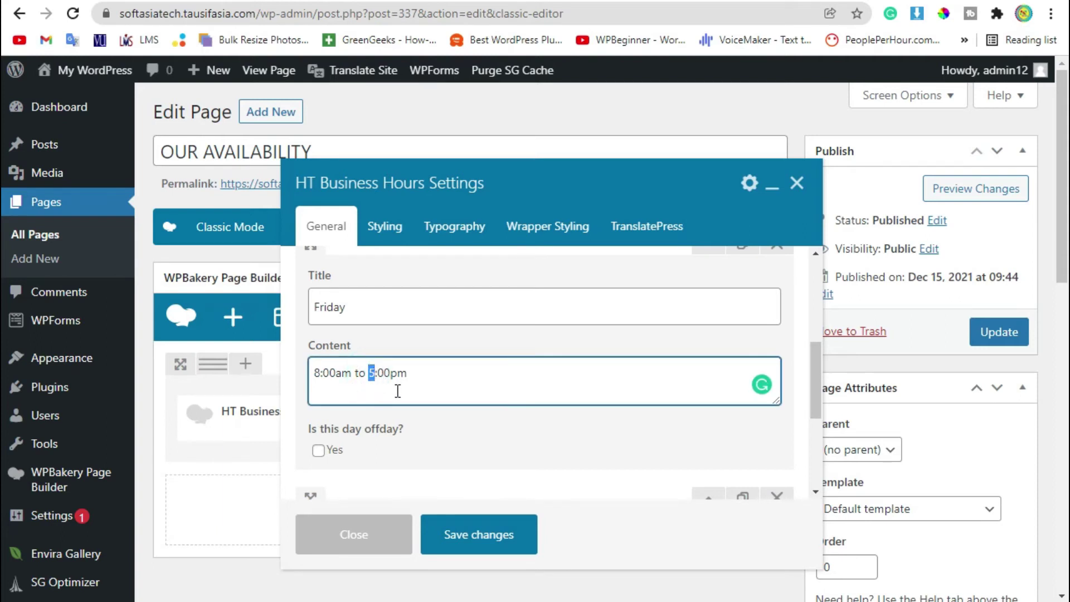
{"action": "type", "text": "2: - Ha"}
{"action": "key", "text": "BackSpace"}
{"action": "key", "text": "BackSpace"}
{"action": "type", "text": "HALF"}
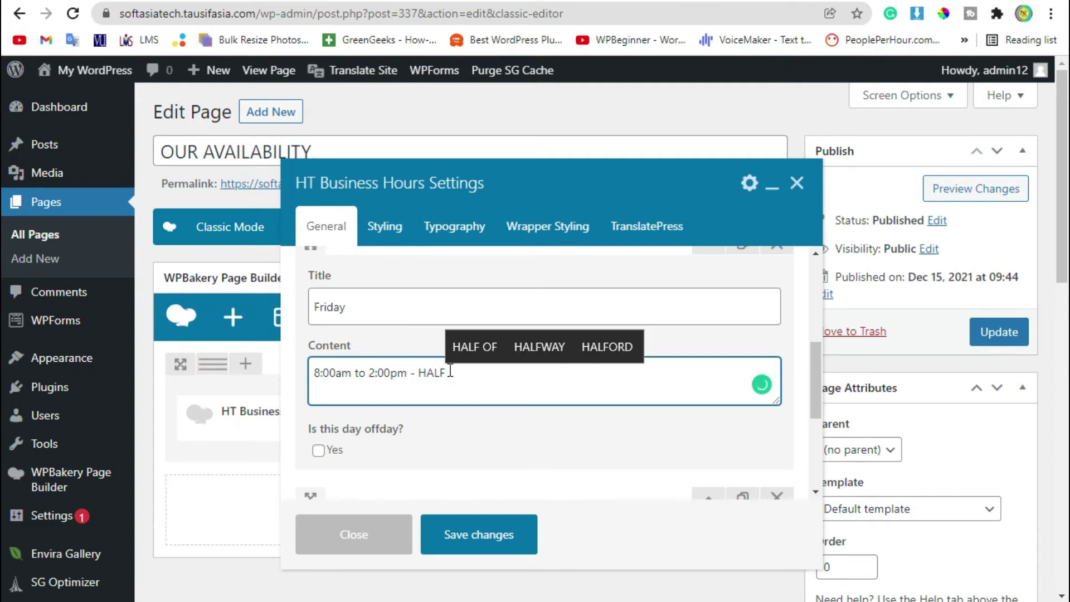
{"action": "type", "text": "DAY"}
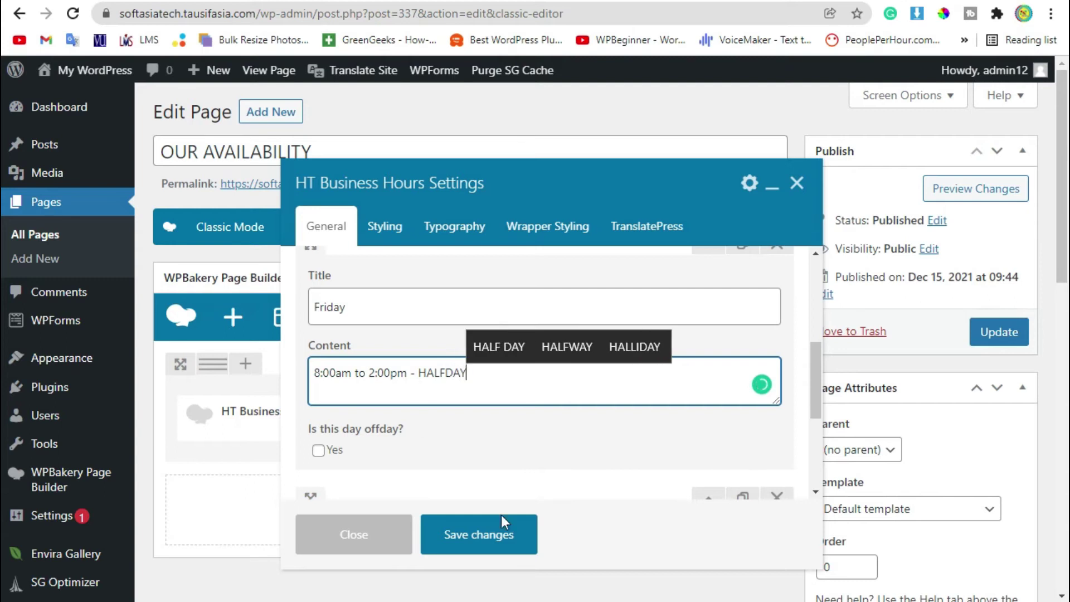
{"action": "left_click", "coordinate": [502, 517]}
Step: Preview the page and check Friday's 8:00am to 2:00pm half-day hours
{"action": "left_click", "coordinate": [940, 189]}
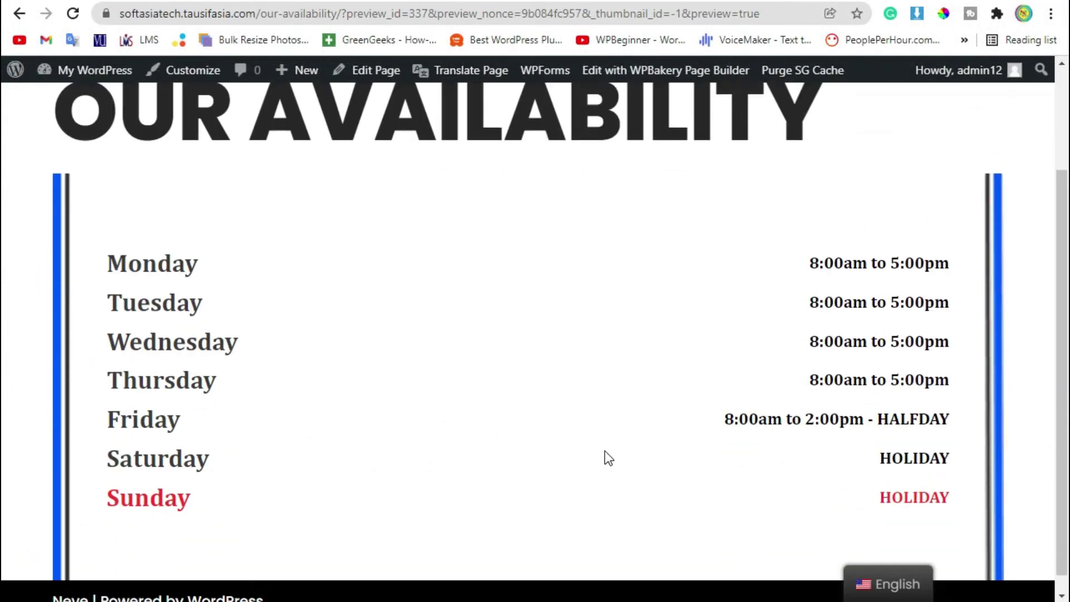
{"action": "scroll", "coordinate": [604, 450], "scroll_direction": "down", "scroll_amount": 1}
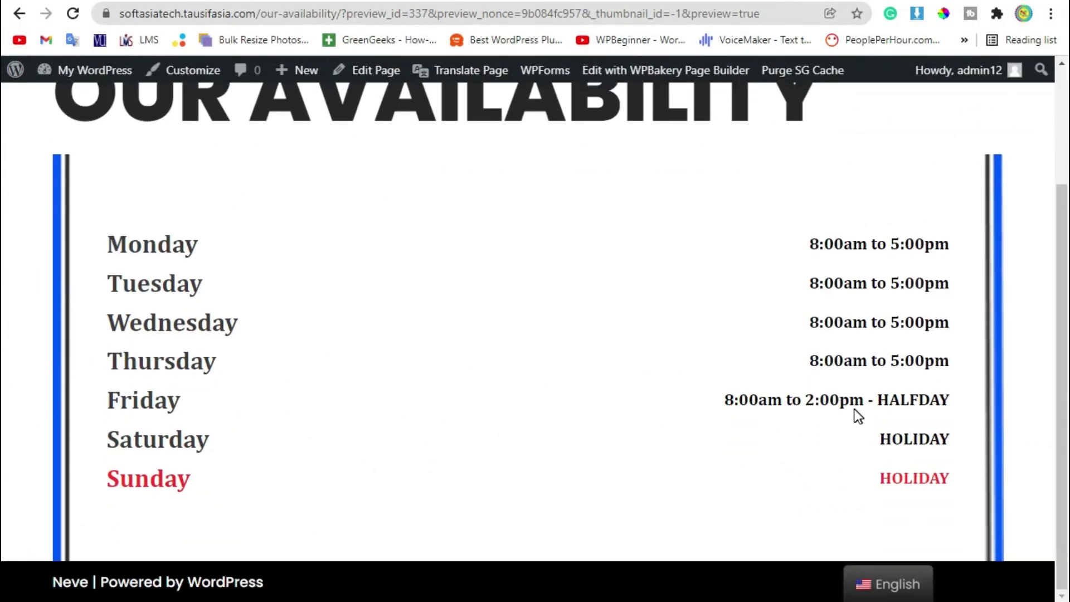
{"action": "left_click_drag", "start_coordinate": [991, 396], "coordinate": [739, 399]}
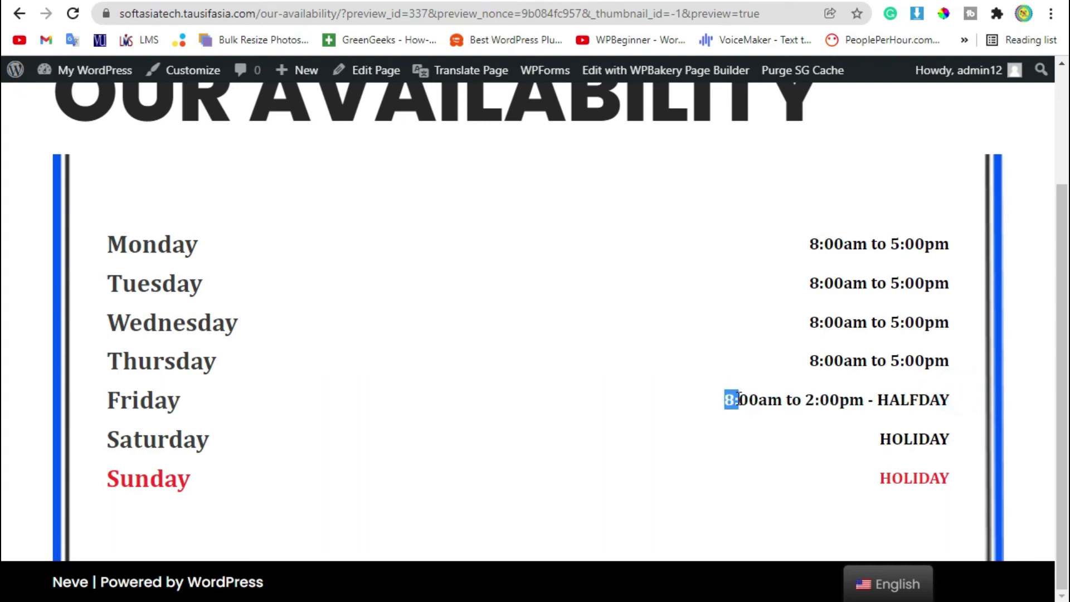
{"action": "left_click", "coordinate": [109, 415]}
{"action": "left_click", "coordinate": [878, 439]}
Step: Check the Sunday holiday row and the full hours table in the preview
{"action": "left_click_drag", "start_coordinate": [98, 456], "coordinate": [273, 480]}
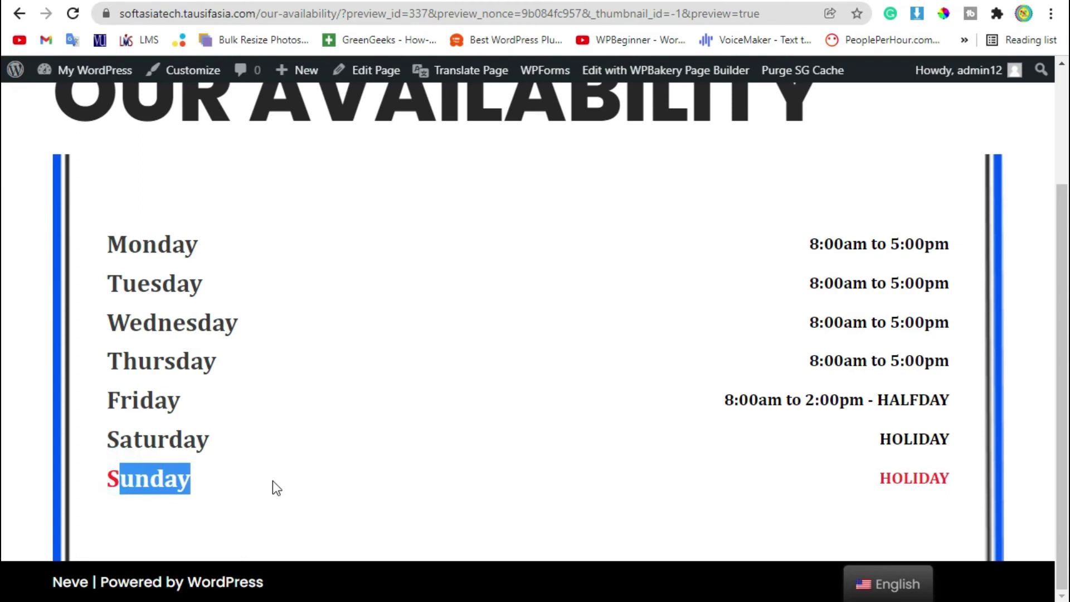
{"action": "left_click", "coordinate": [279, 475]}
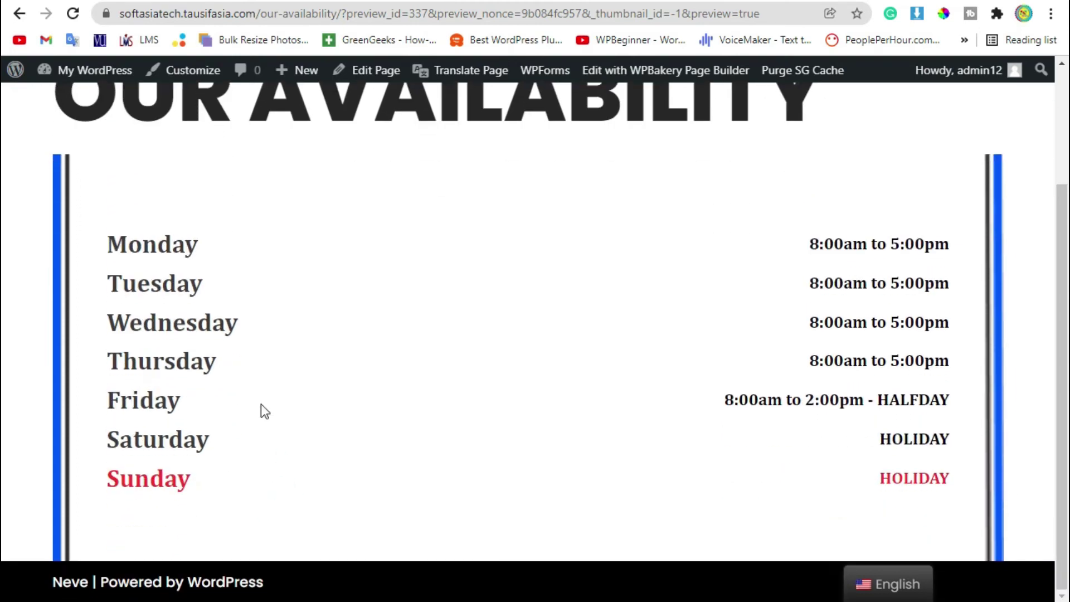
{"action": "left_click_drag", "start_coordinate": [75, 196], "coordinate": [962, 500]}
{"action": "left_click", "coordinate": [962, 499]}
Step: Back in the page editor, set the HT Business Hours table style to Theme 2 and save
{"action": "left_click", "coordinate": [483, 3]}
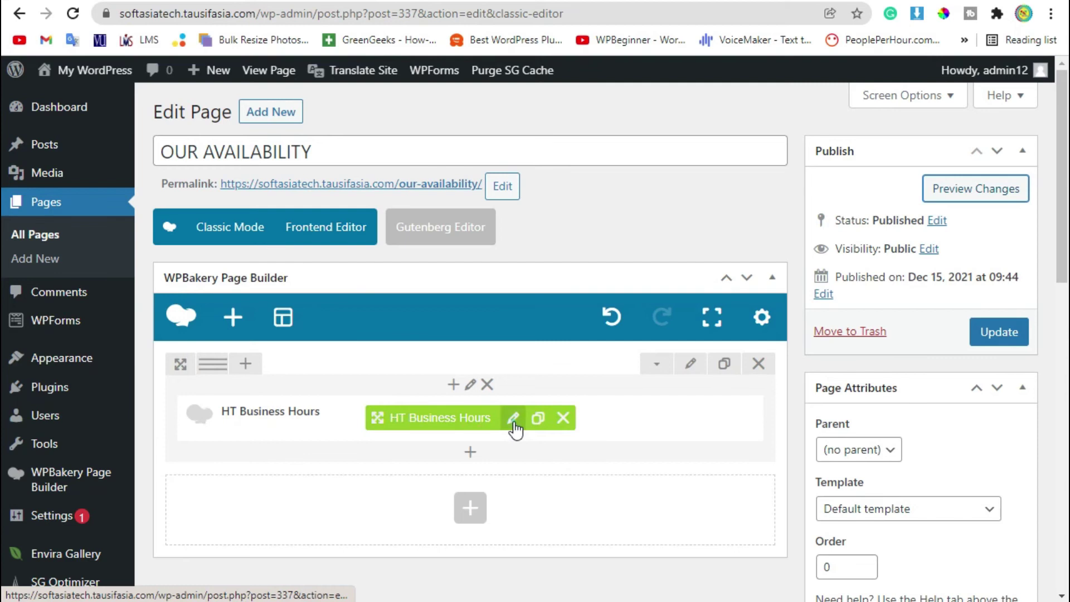
{"action": "left_click", "coordinate": [512, 418]}
{"action": "left_click", "coordinate": [411, 307]}
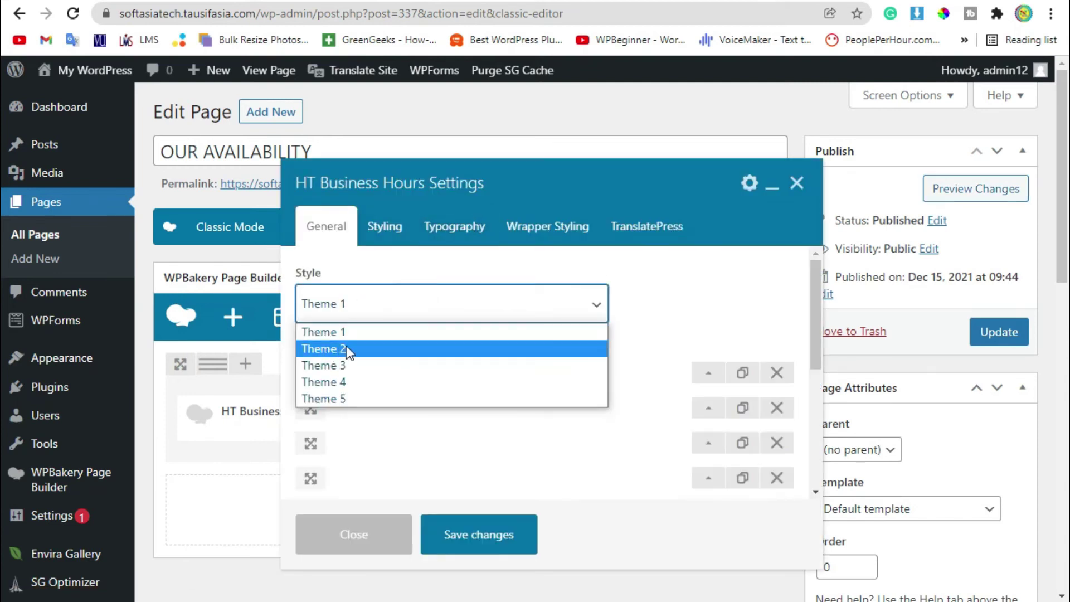
{"action": "left_click", "coordinate": [378, 350]}
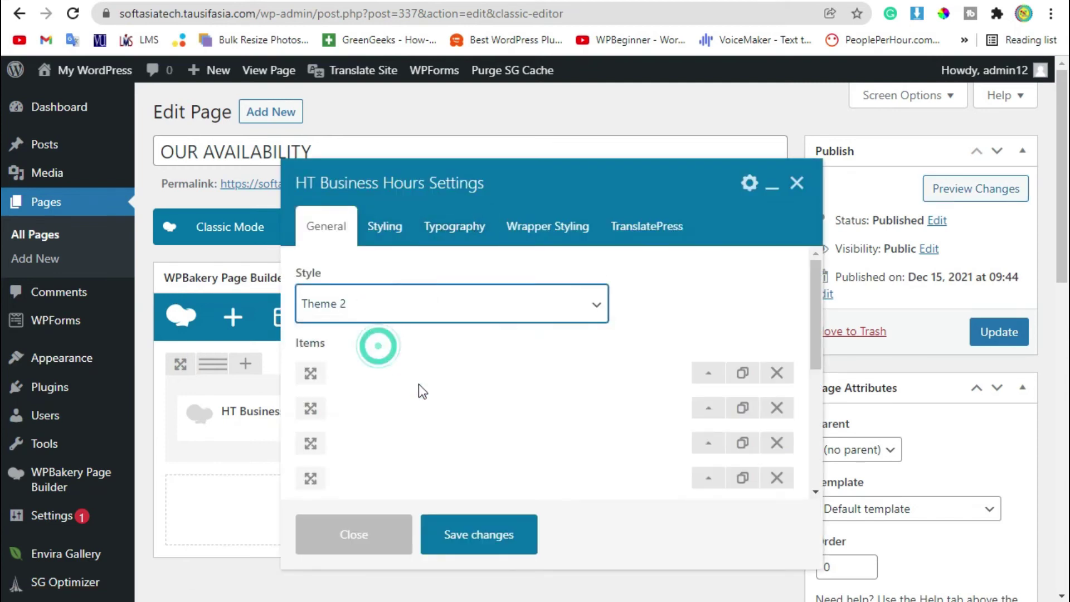
{"action": "left_click", "coordinate": [483, 533]}
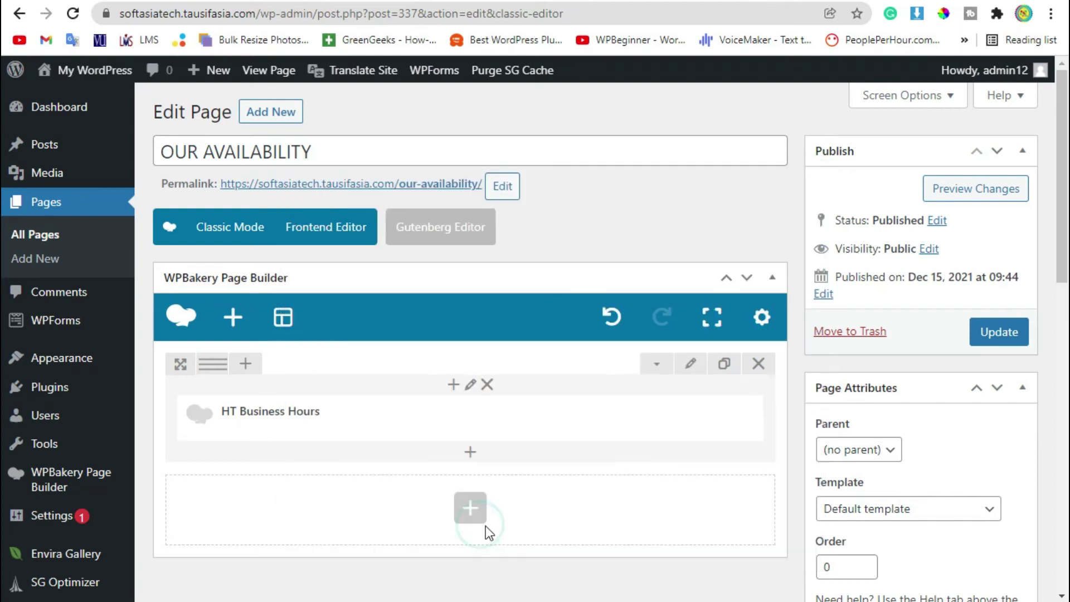
Step: Preview the page to check the red striped Theme 2 rows
{"action": "left_click", "coordinate": [938, 196]}
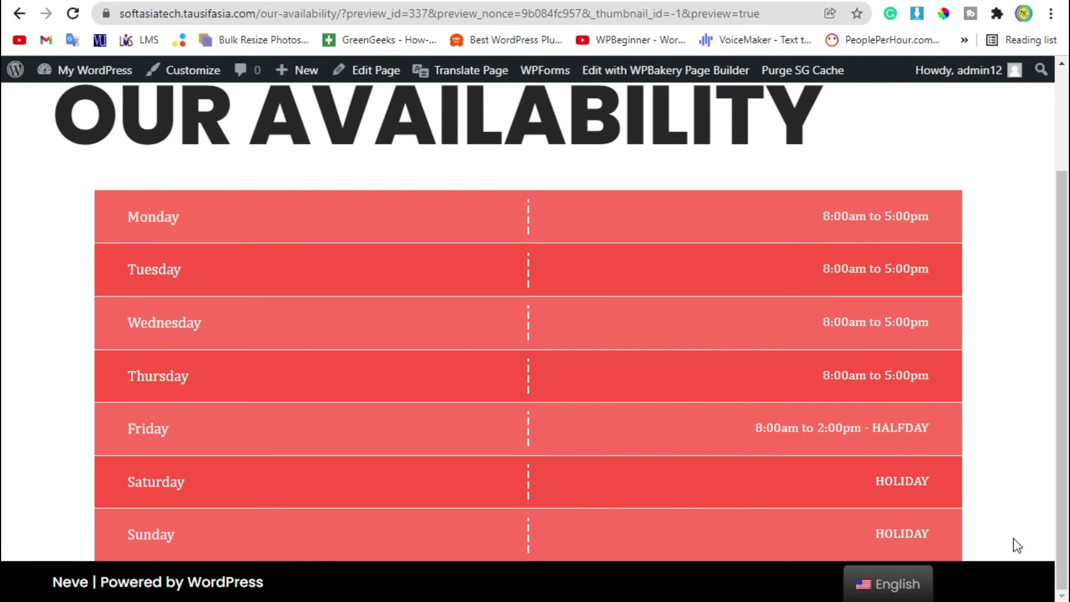
{"action": "left_click_drag", "start_coordinate": [967, 535], "coordinate": [219, 263]}
{"action": "left_click", "coordinate": [218, 262]}
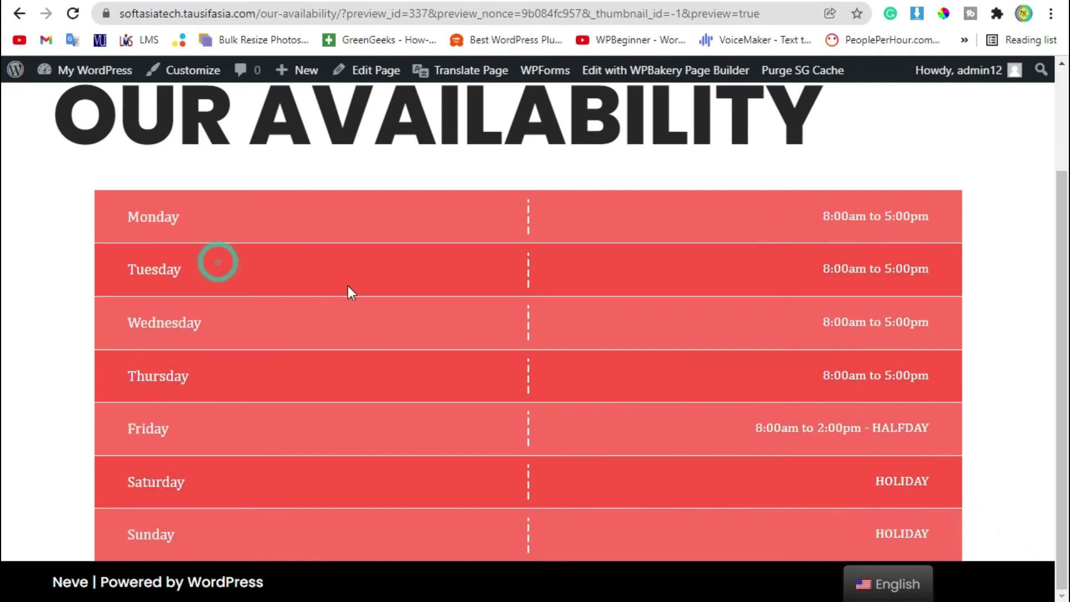
Step: Back in the page editor, change the HT Business Hours style to Theme 3 and save
{"action": "key", "text": "ctrl+w"}
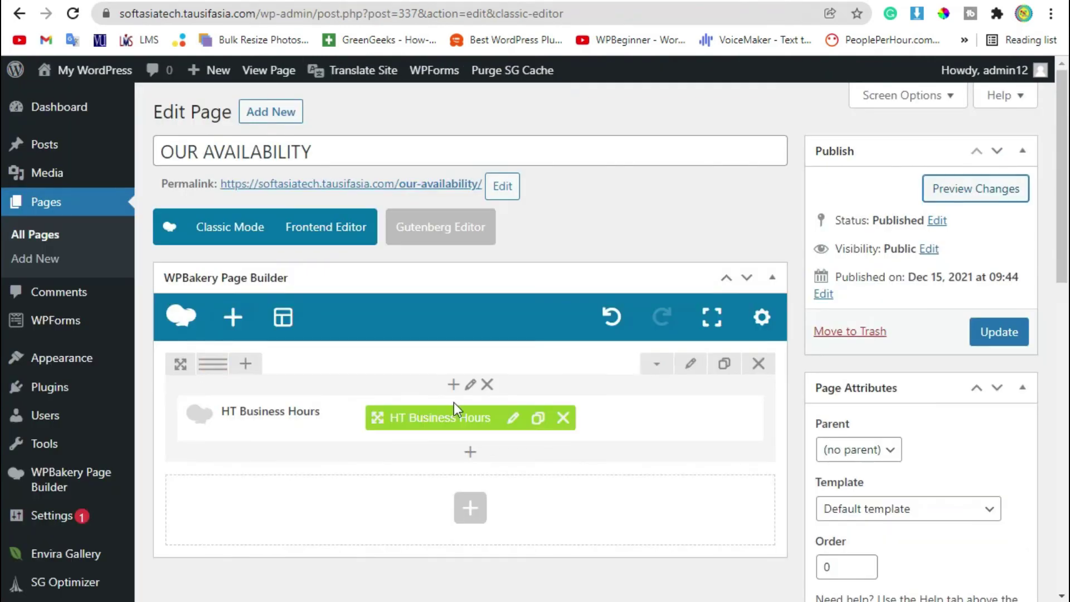
{"action": "left_click", "coordinate": [513, 419]}
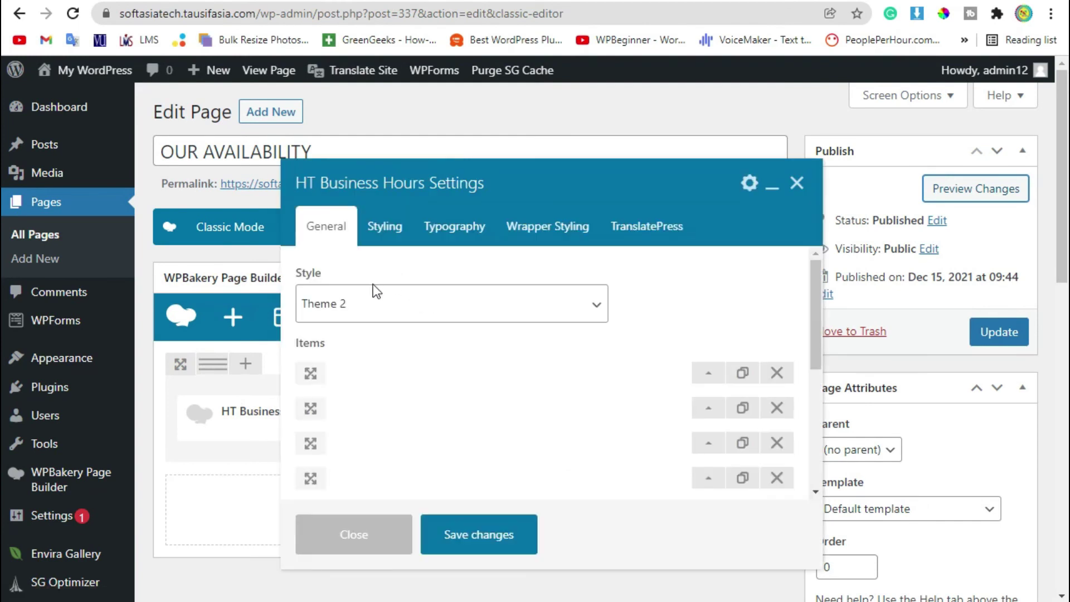
{"action": "left_click", "coordinate": [382, 296]}
{"action": "left_click", "coordinate": [384, 368]}
{"action": "left_click", "coordinate": [461, 535]}
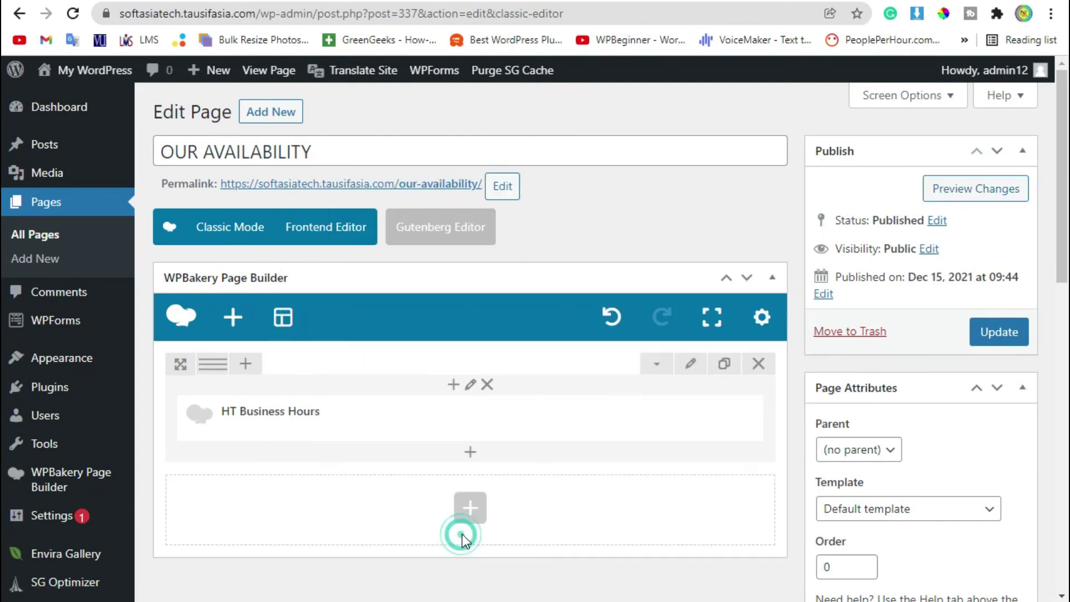
Step: Preview the white Theme 3 table with Sunday in blue, then return to Edit Page
{"action": "left_click", "coordinate": [976, 189]}
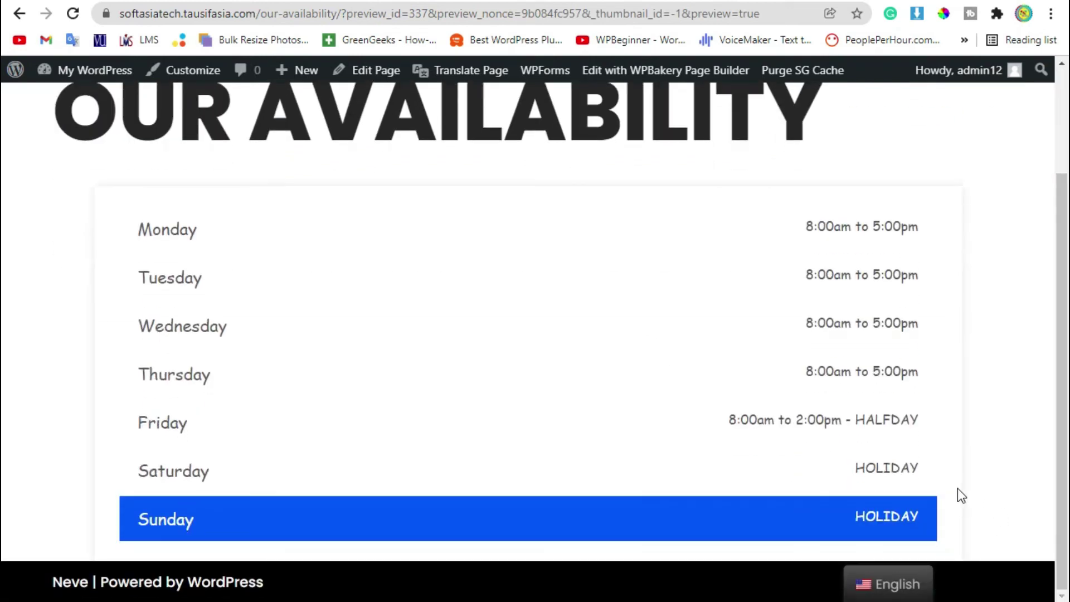
{"action": "left_click_drag", "start_coordinate": [926, 475], "coordinate": [308, 294]}
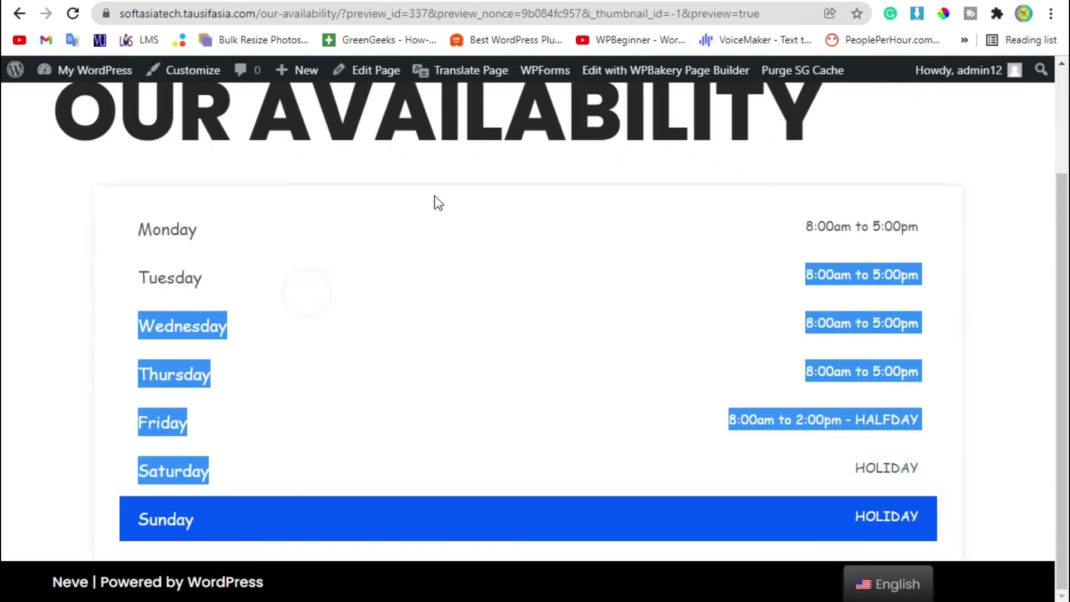
{"action": "key", "text": "ctrl+w"}
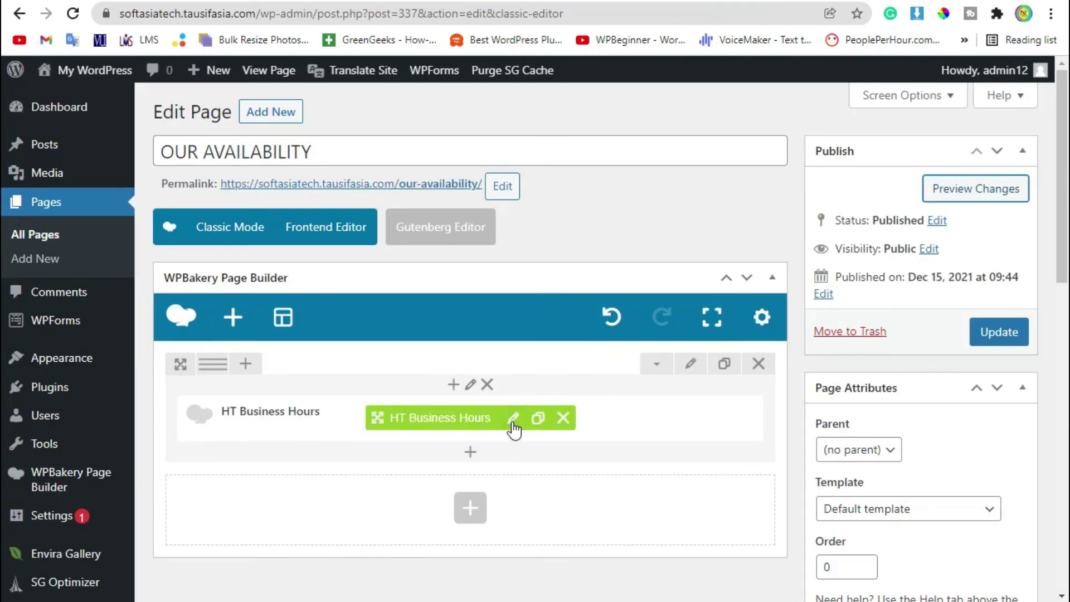
Step: Pick Theme 5 in the HT Business Hours Style dropdown, save, and preview the page
{"action": "left_click", "coordinate": [510, 419]}
{"action": "left_click", "coordinate": [393, 301]}
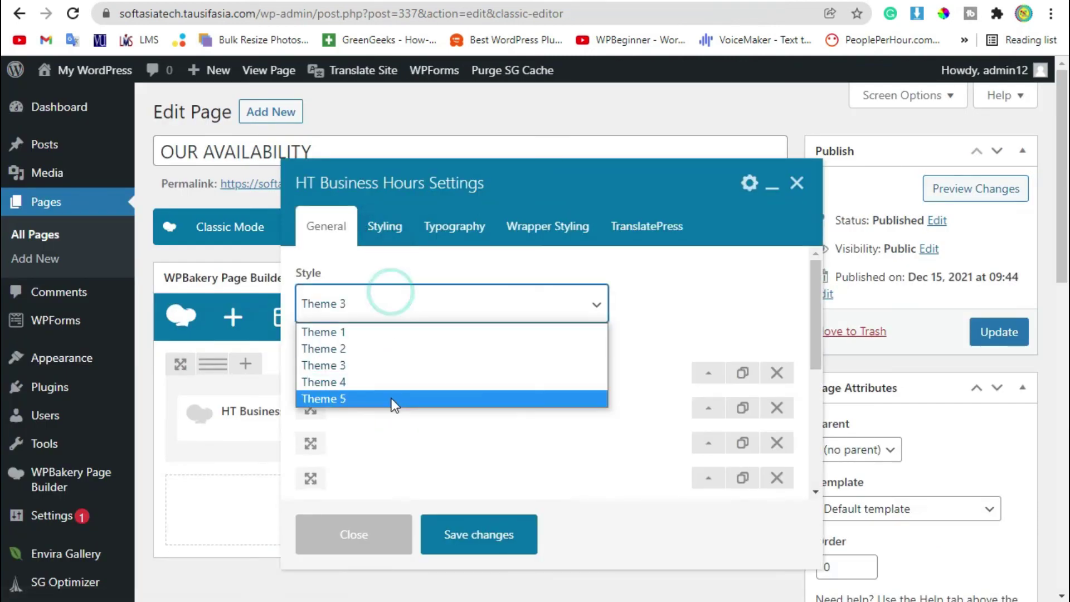
{"action": "left_click", "coordinate": [391, 398]}
{"action": "left_click", "coordinate": [468, 533]}
{"action": "left_click", "coordinate": [1001, 195]}
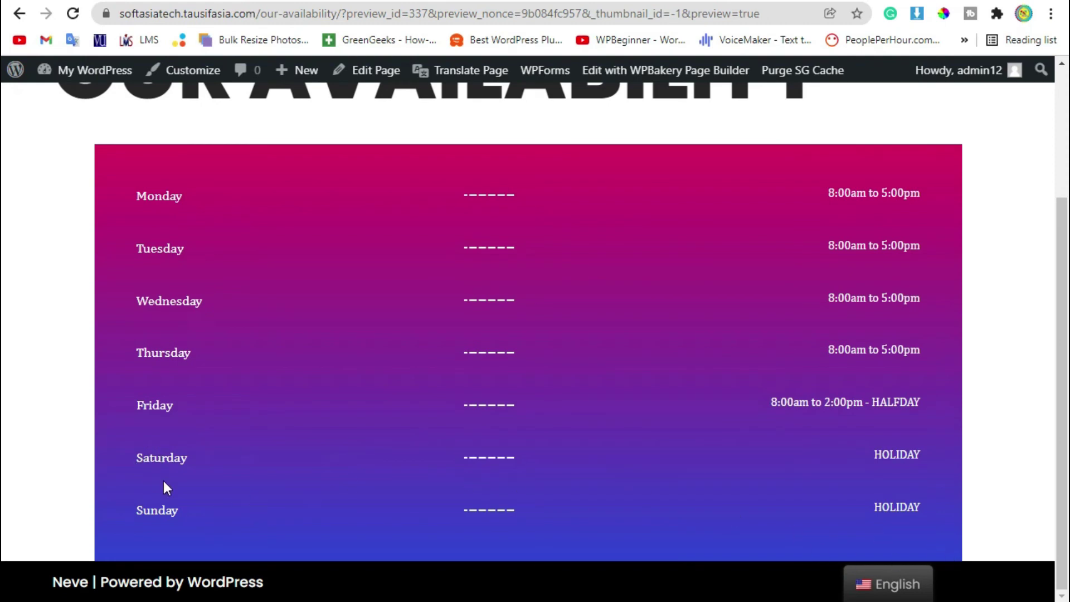
Step: Scroll the preview to view the gradient Theme 5 hours table under OUR AVAILABILITY
{"action": "scroll", "coordinate": [176, 500], "scroll_direction": "up", "scroll_amount": 2}
{"action": "scroll", "coordinate": [184, 496], "scroll_direction": "down", "scroll_amount": 2}
{"action": "scroll", "coordinate": [193, 476], "scroll_direction": "up", "scroll_amount": 2}
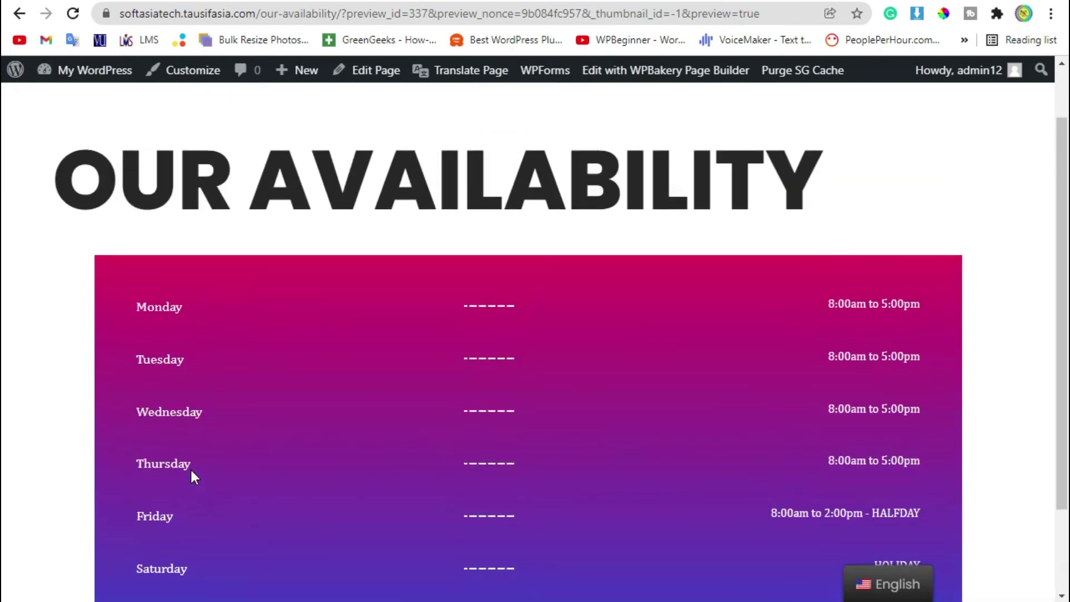